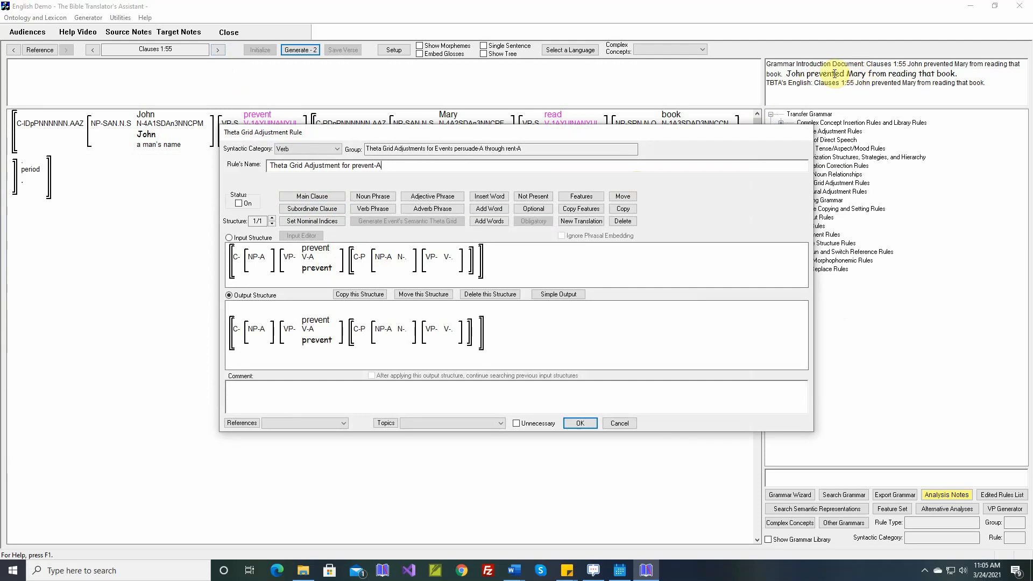
Step: Open the simple output for prevent's rule and set the complement clause's complementizer to "from"
left_click(559, 294)
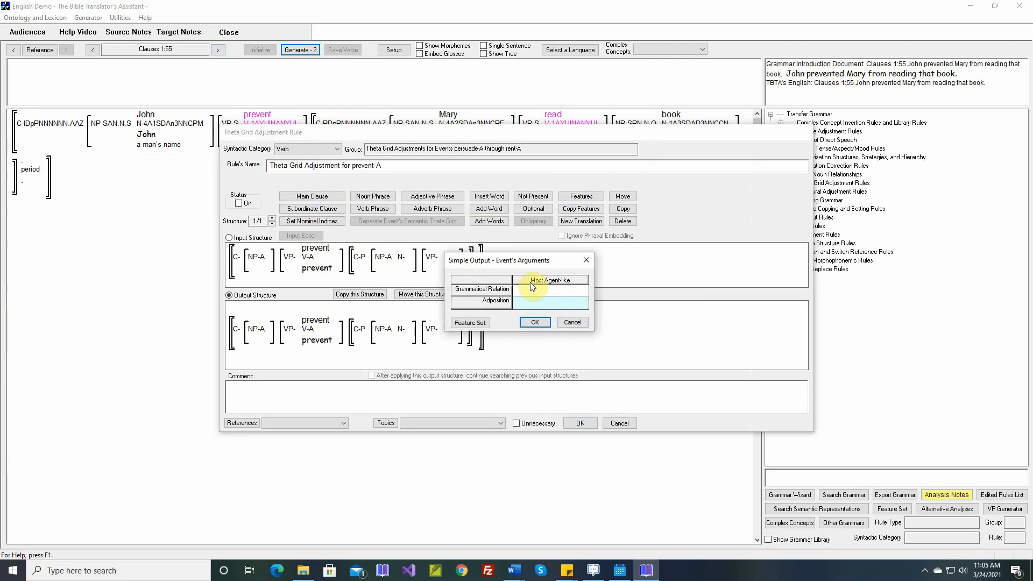
left_click(537, 322)
left_click(459, 297)
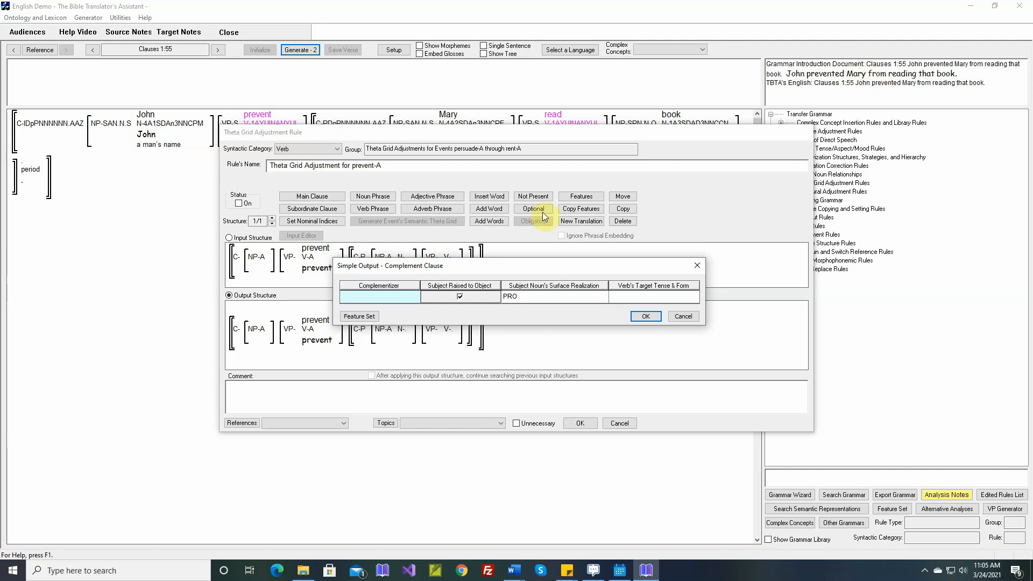
left_click(395, 295)
type("from")
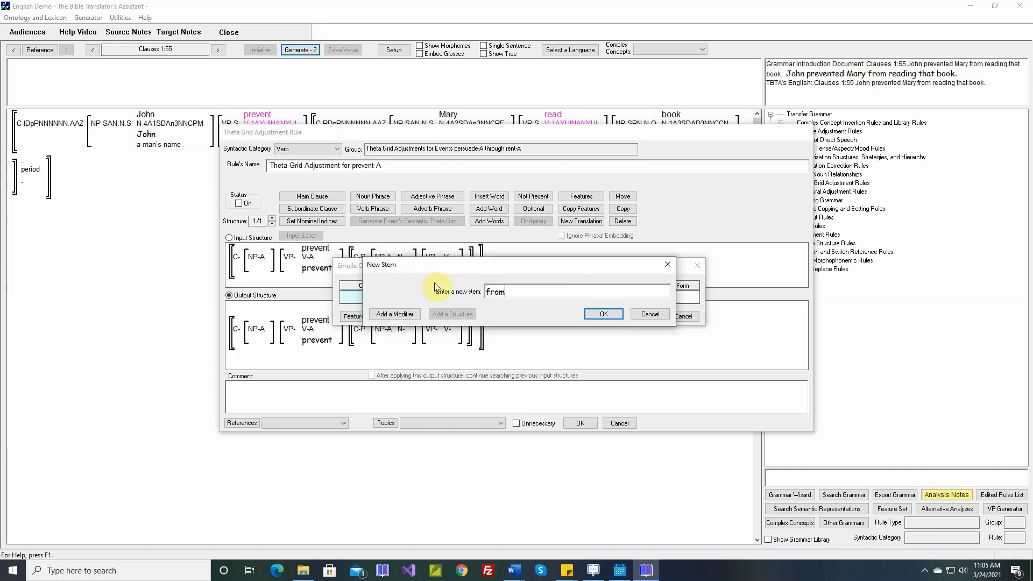
left_click(596, 313)
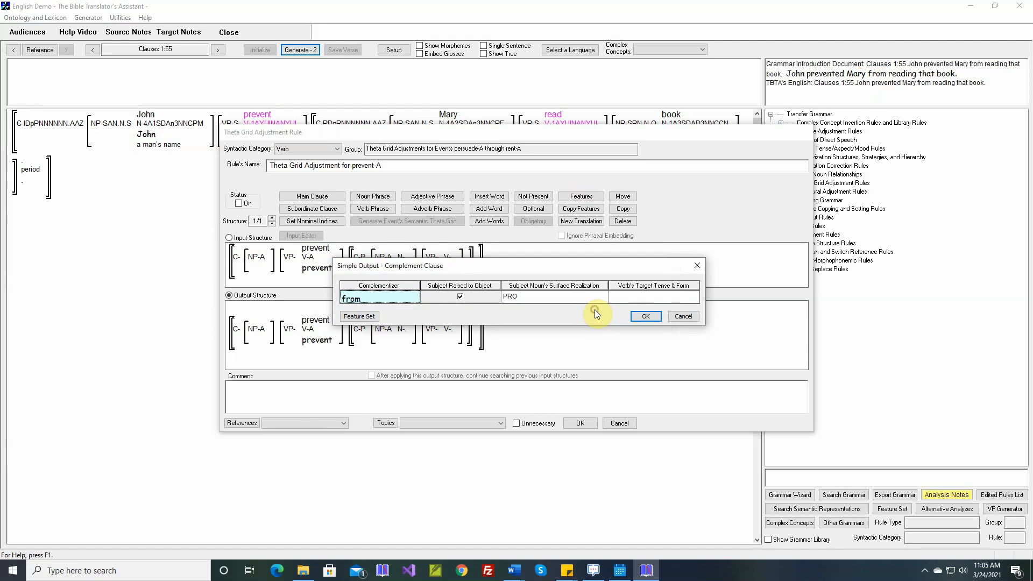
Step: Set the complement verb's target tense and form to Participle and confirm the complement clause settings
left_click(648, 295)
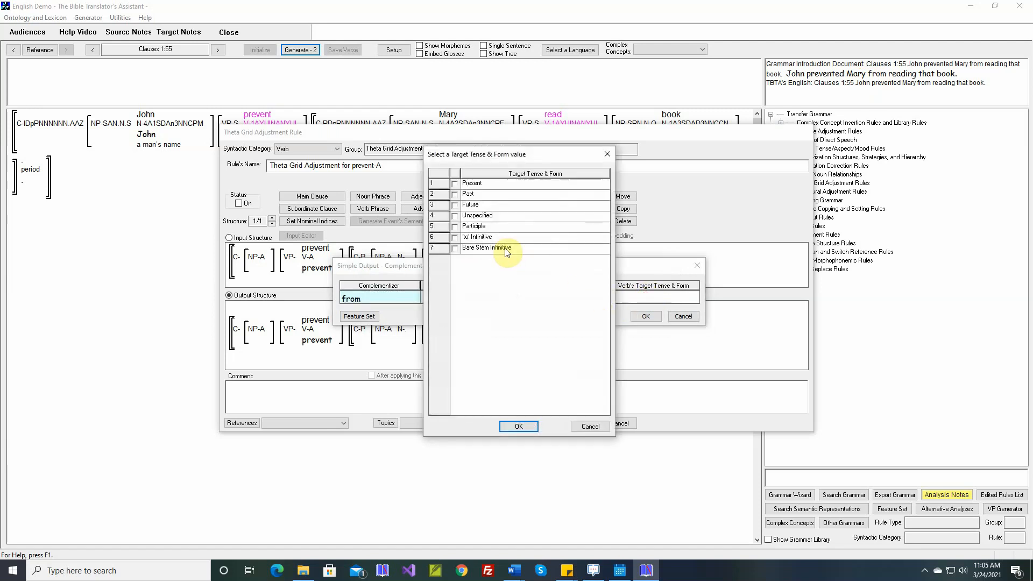
left_click(455, 226)
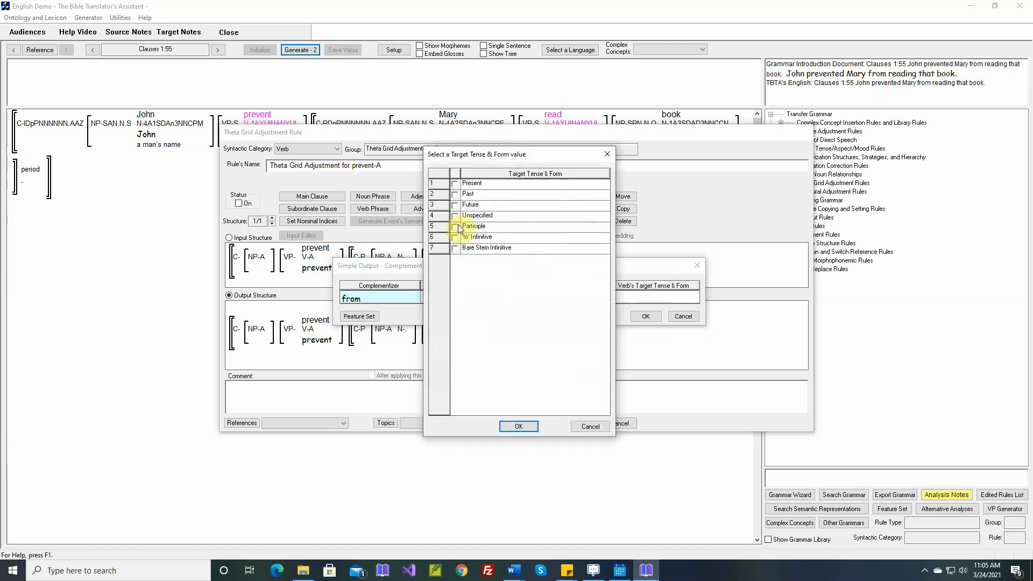
left_click(519, 427)
left_click(643, 316)
Step: Insert the clause comment from the selected Word document, switch the rule on, and save it
right_click(528, 388)
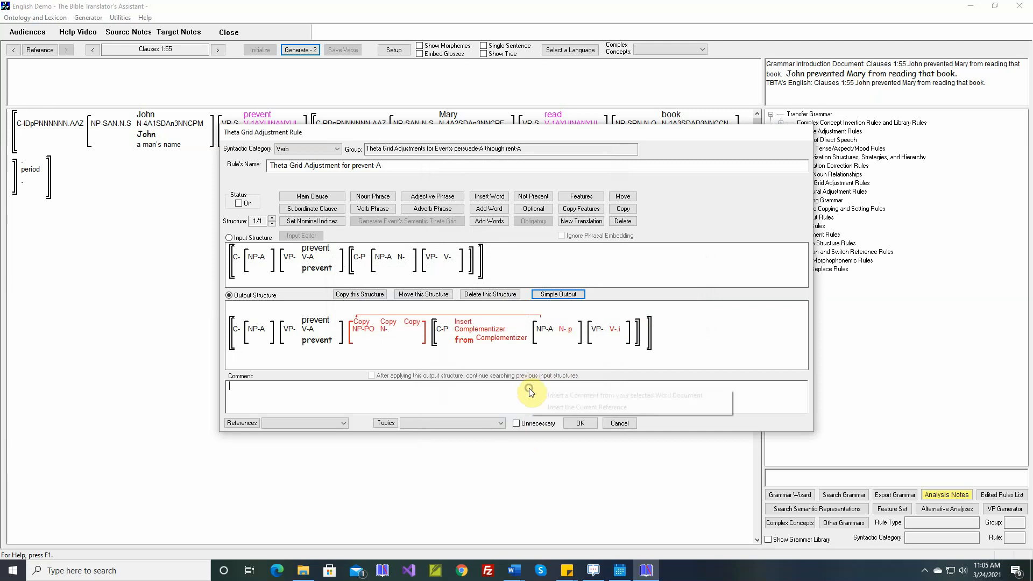
left_click(570, 395)
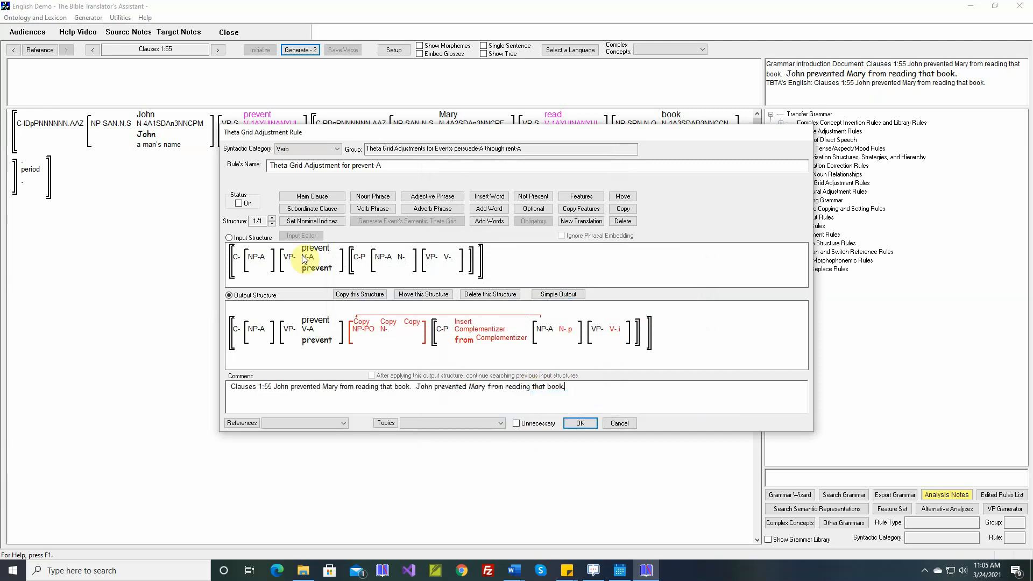
left_click(239, 205)
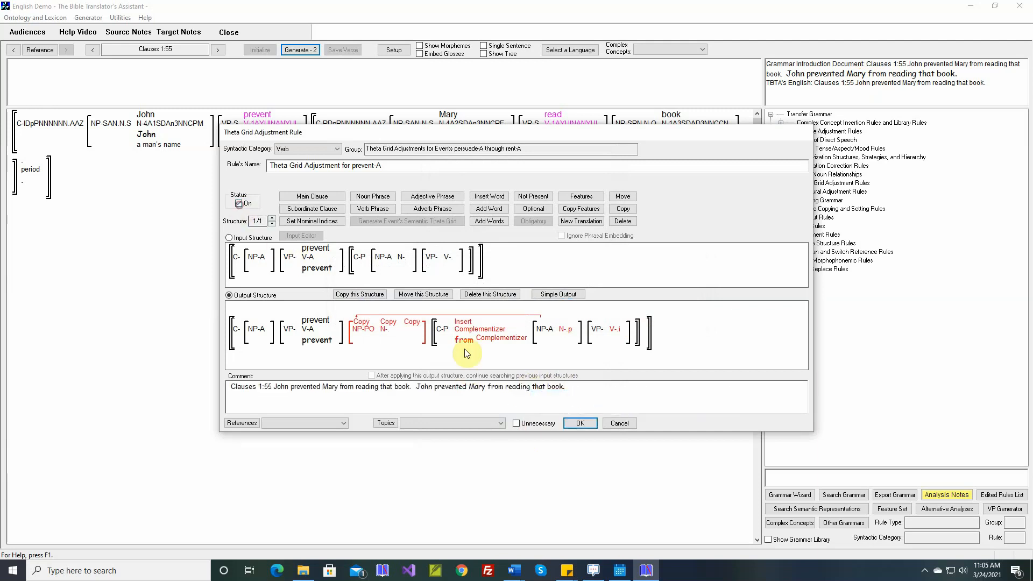
left_click(575, 424)
Step: Generate the verse, save it, and move to Clauses 1:56
left_click(302, 50)
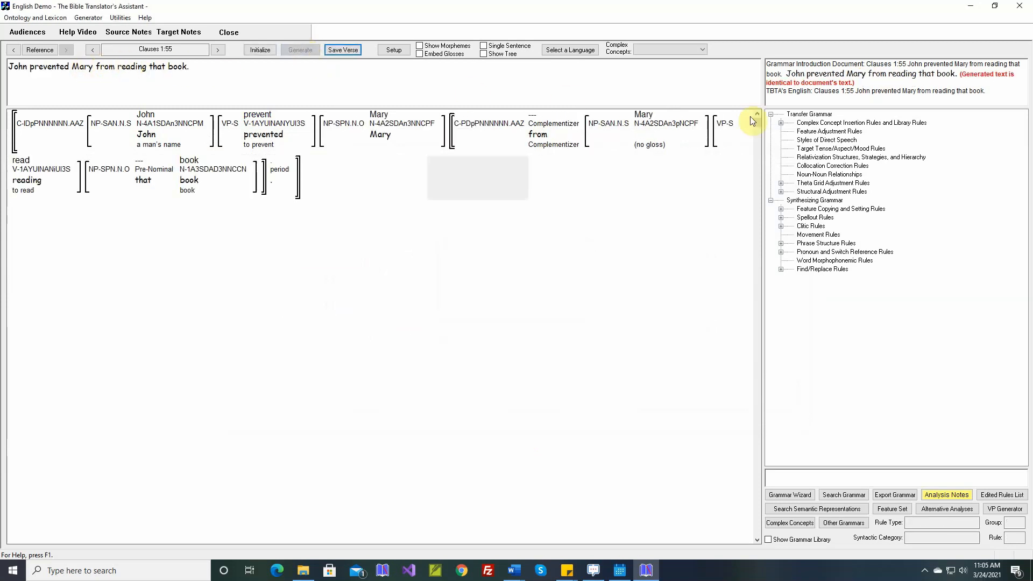
left_click(343, 50)
left_click(218, 52)
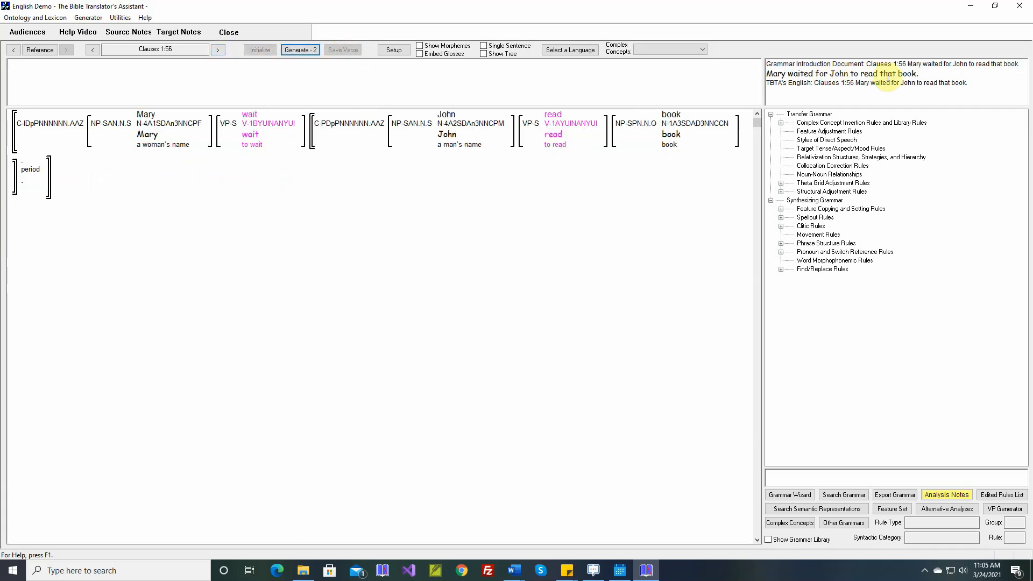
Step: Open the theta grid adjustment rule for wait and set the complement clause's complementizer to "for"
left_click(256, 118)
left_click(297, 206)
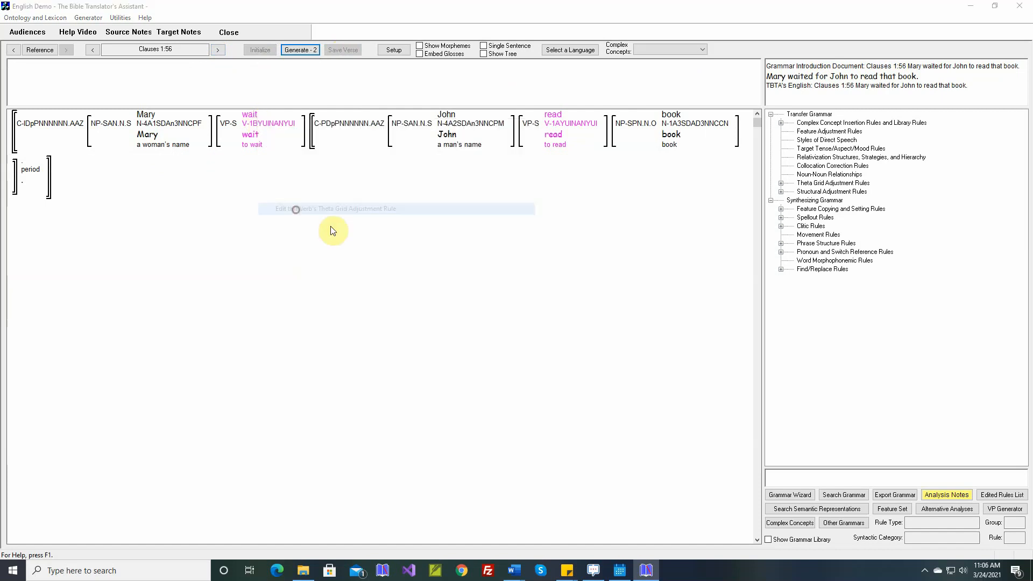
left_click(542, 294)
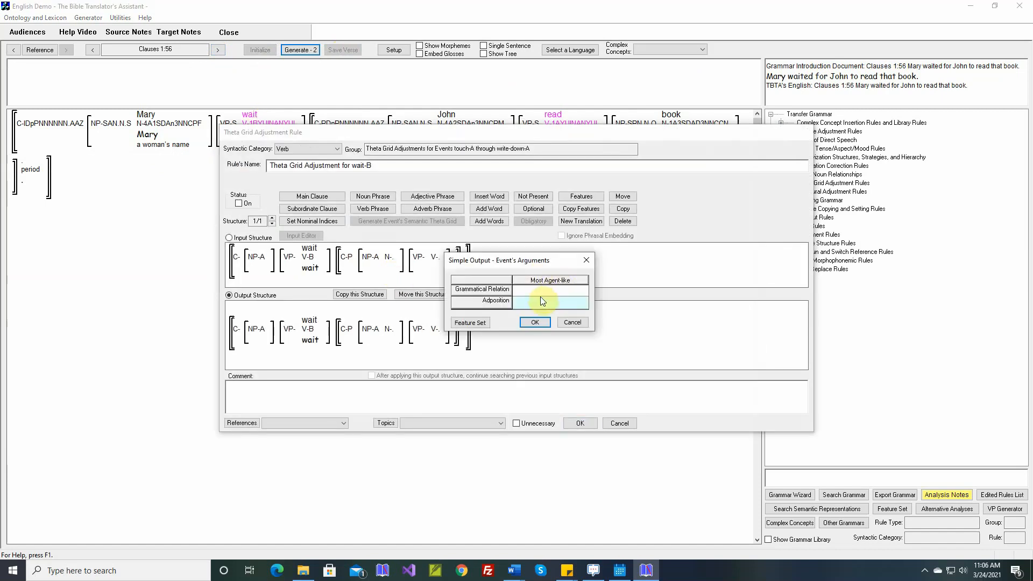
left_click(534, 322)
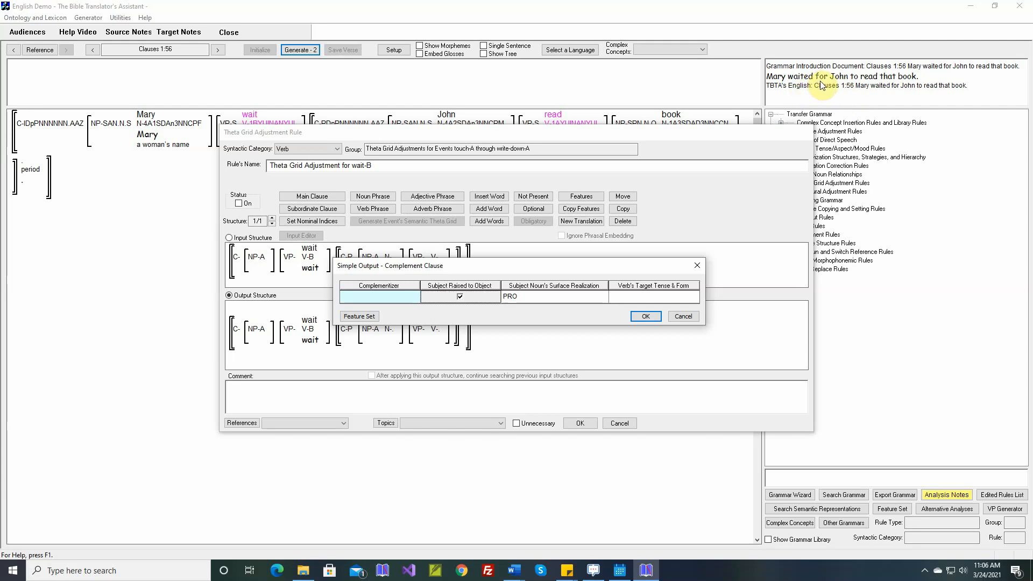
double_click(392, 295)
type("f")
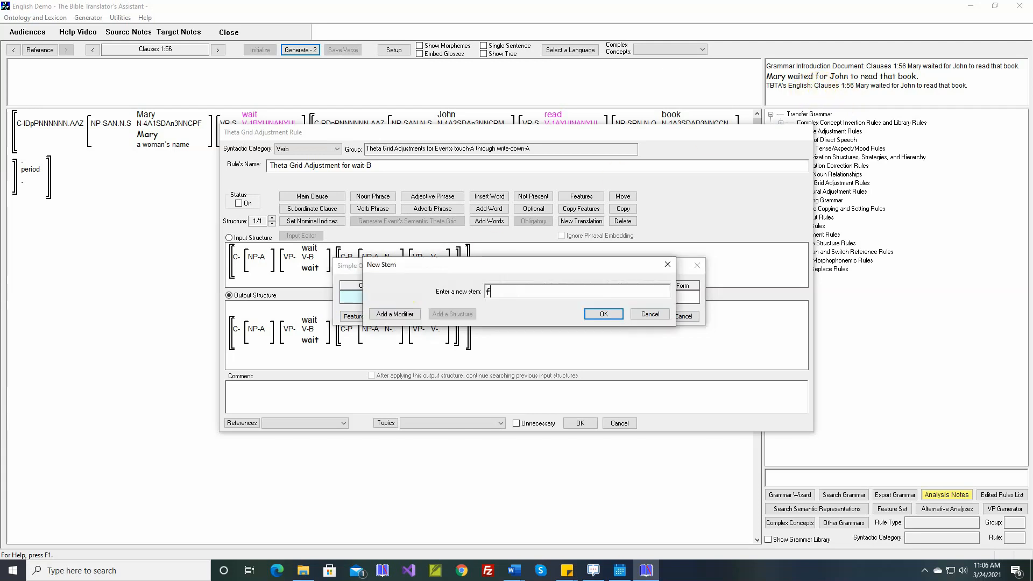
type("or")
key("Return")
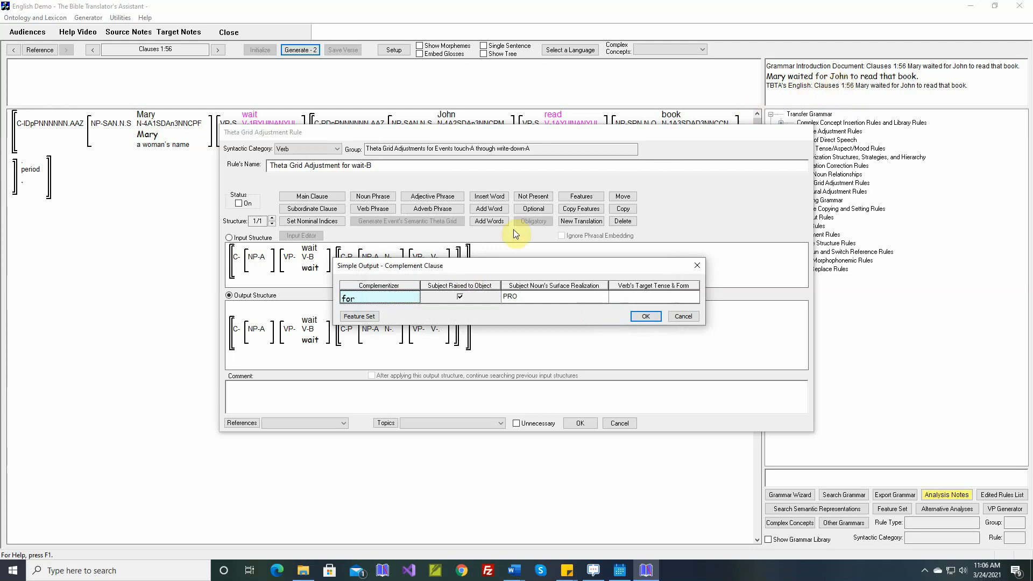
Step: Set the complement verb's target tense and form to 'to' Infinitive and confirm the complement clause settings
double_click(634, 299)
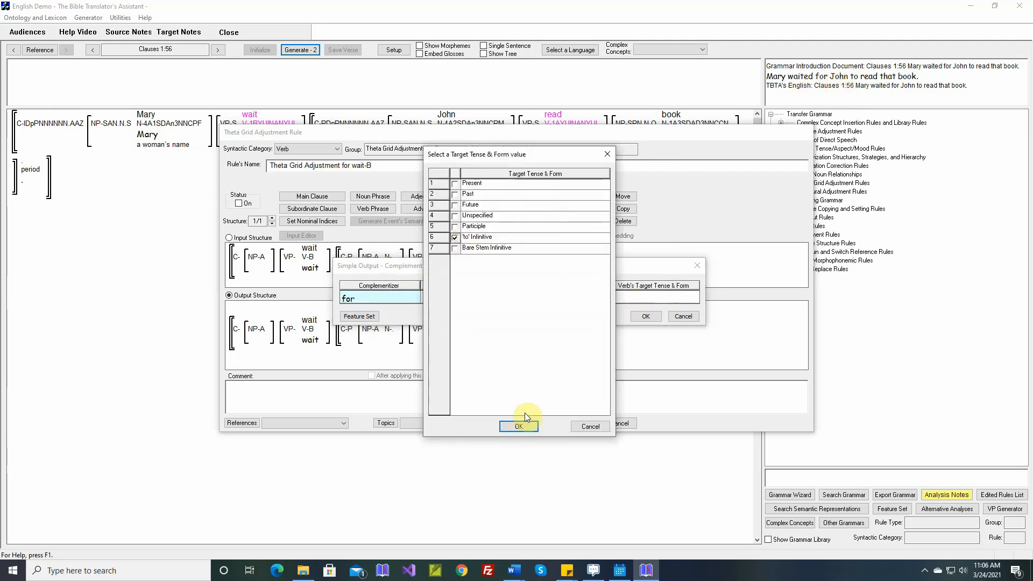
left_click(519, 426)
left_click(636, 317)
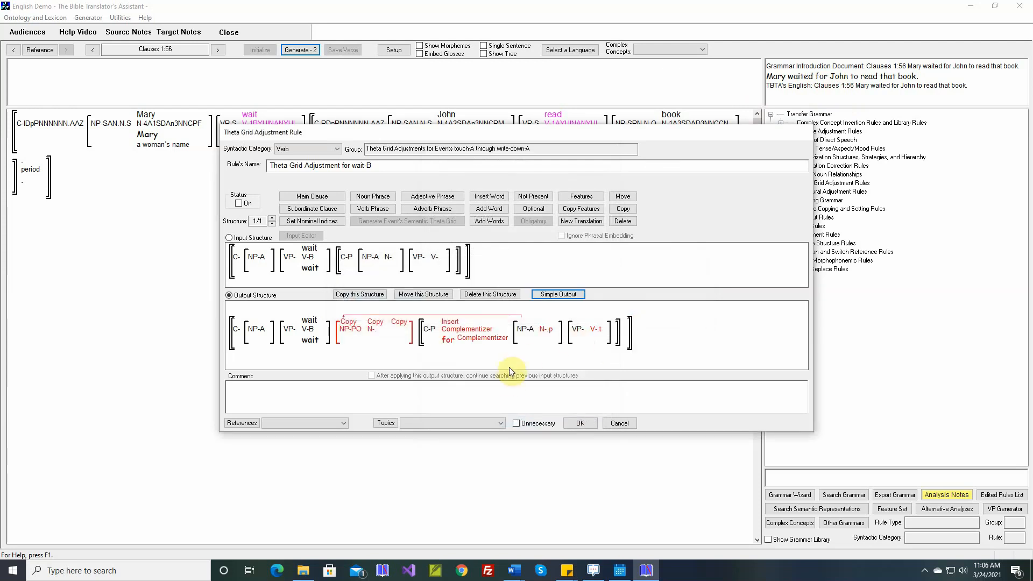
Step: Insert the clause comment from the selected Word document, switch the rule on, and save it
right_click(506, 386)
left_click(525, 394)
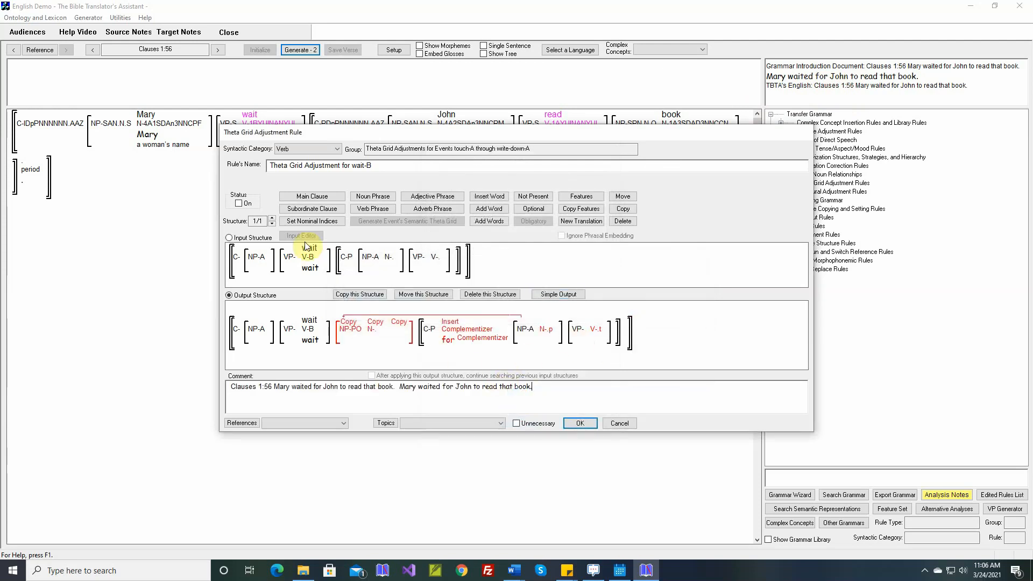
left_click(239, 204)
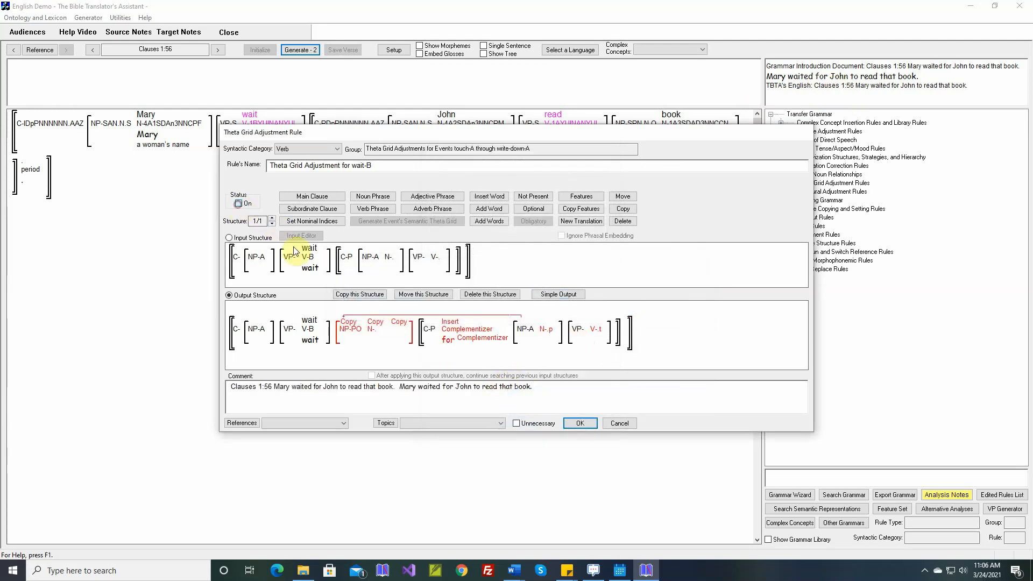
left_click(580, 423)
Step: Generate the verse for Clauses 1:56
left_click(311, 50)
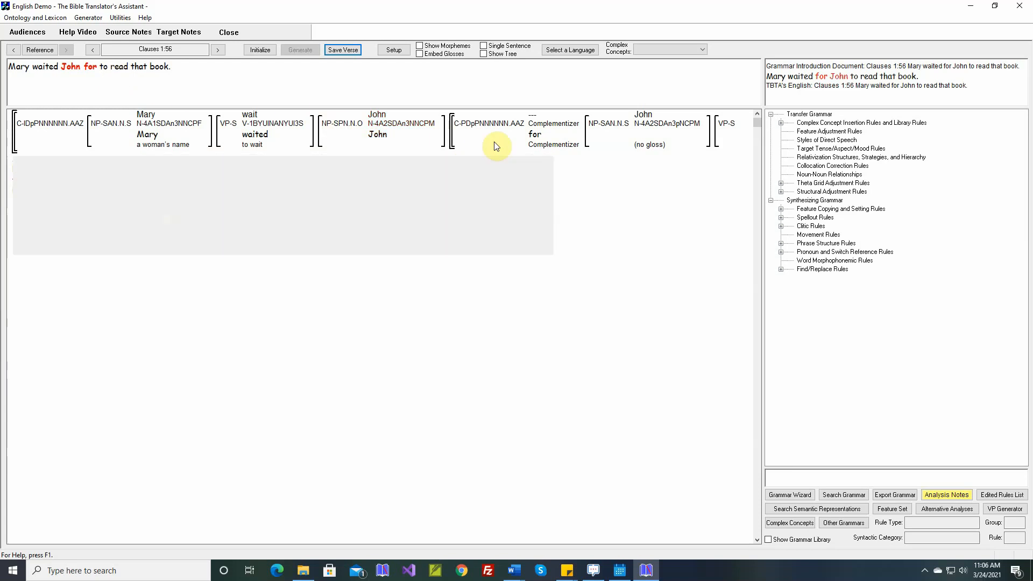
mouse_move(537, 141)
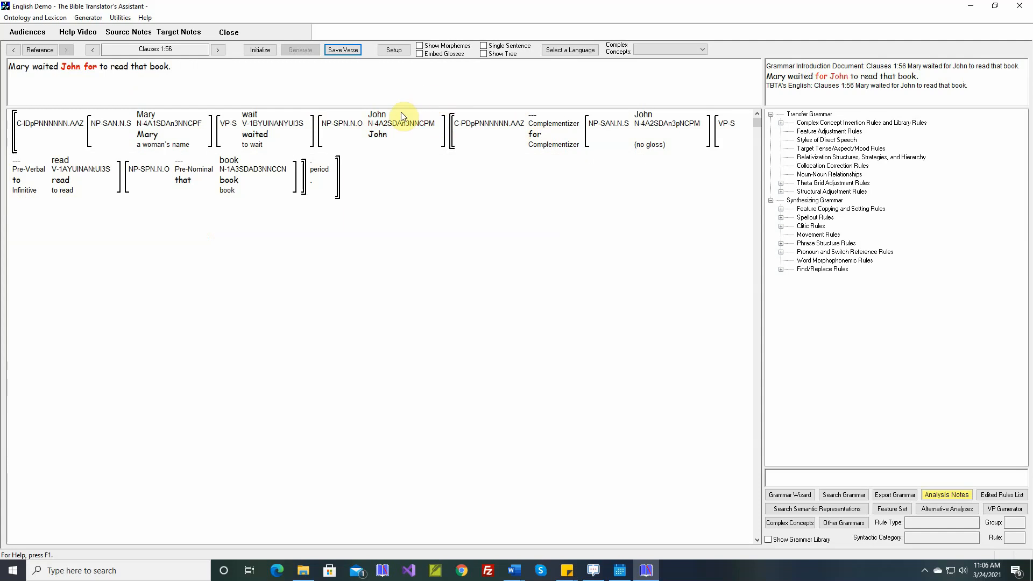
mouse_move(376, 137)
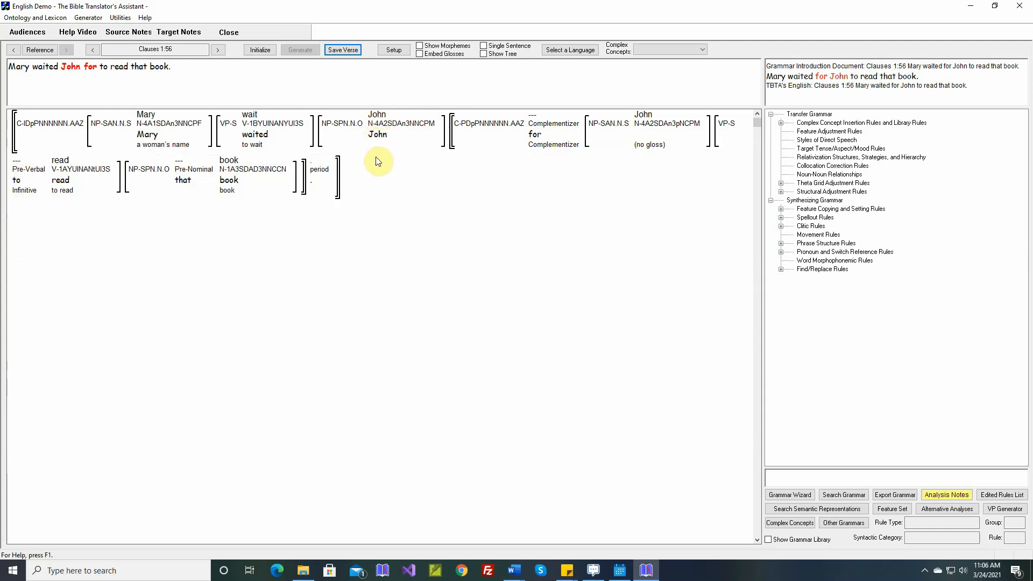
Step: Reopen wait's theta grid adjustment rule and delete the inserted complementizer from the output structure
right_click(257, 119)
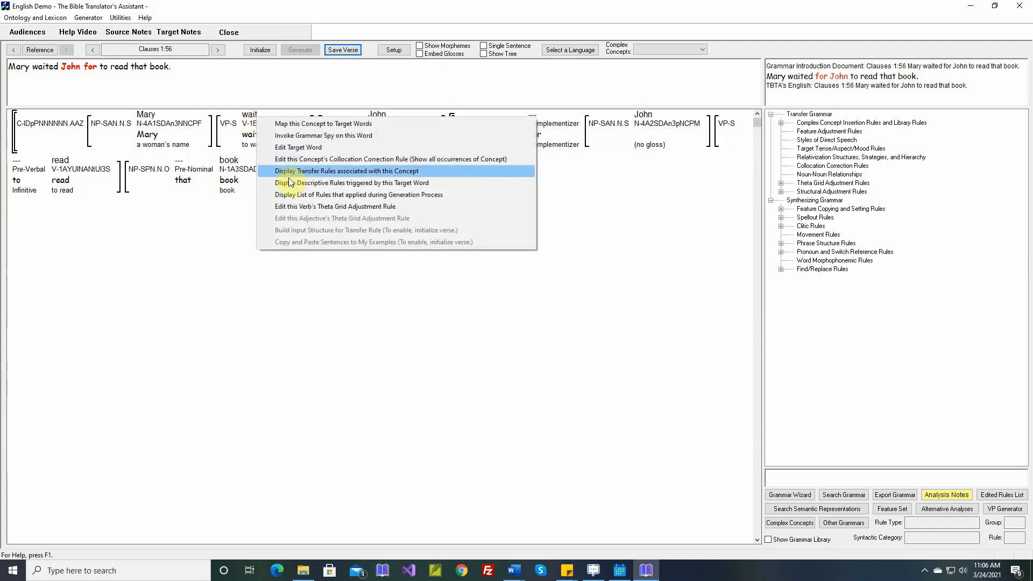
left_click(296, 206)
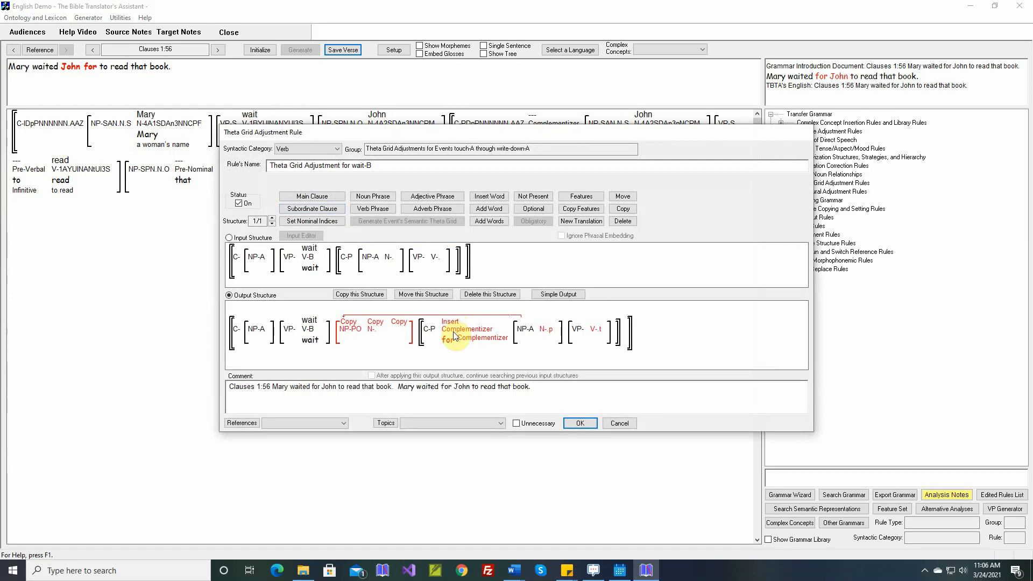
left_click(623, 221)
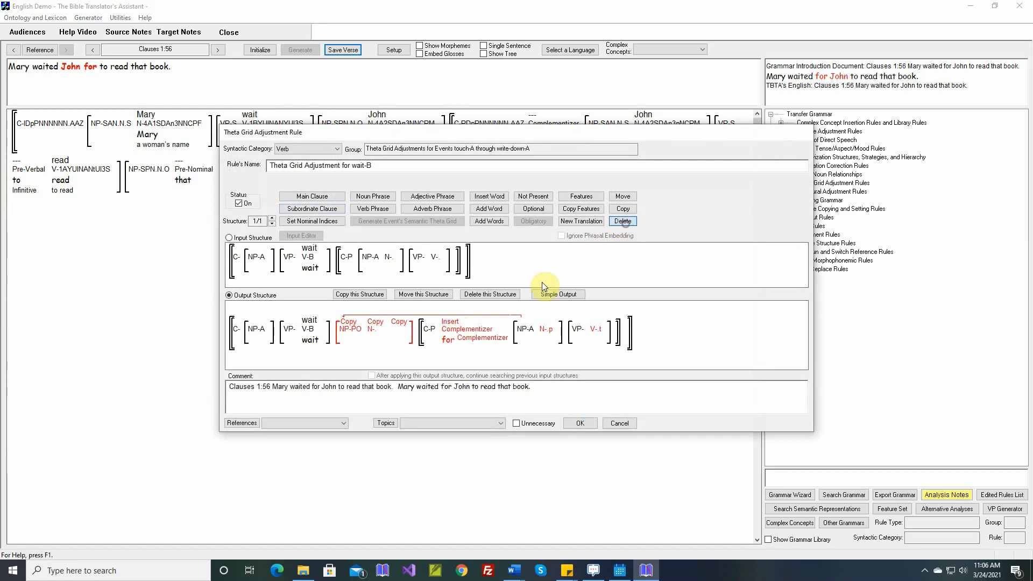
left_click(456, 339)
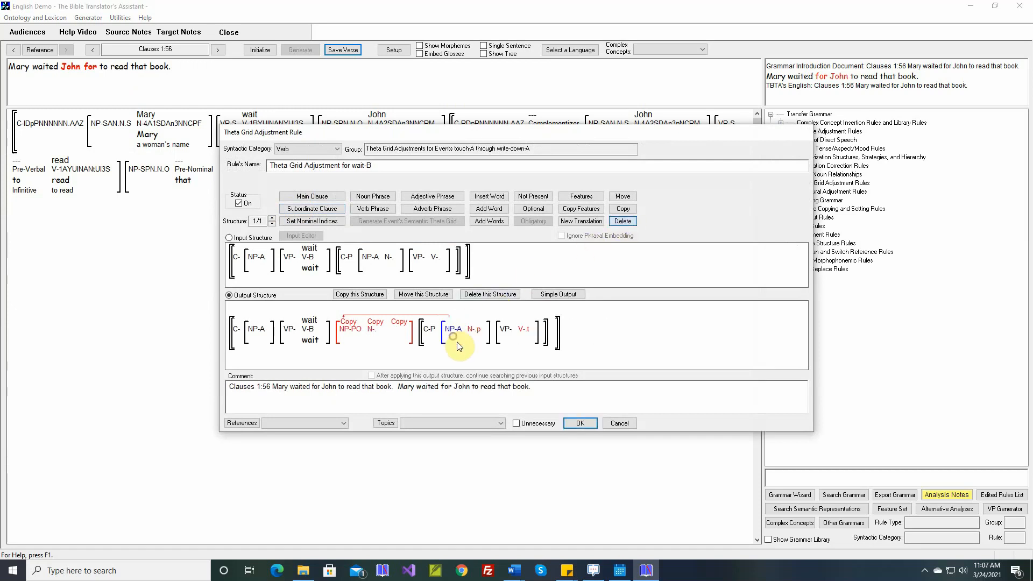
Step: Insert the adposition "for" from the target words after the copied object noun phrase
left_click(489, 197)
mouse_move(366, 332)
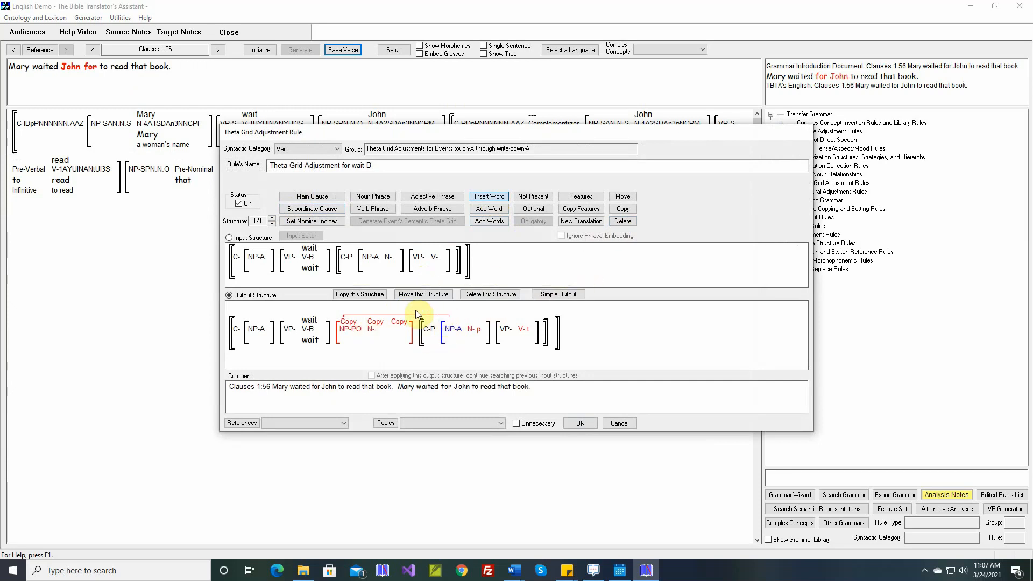
left_click(365, 335)
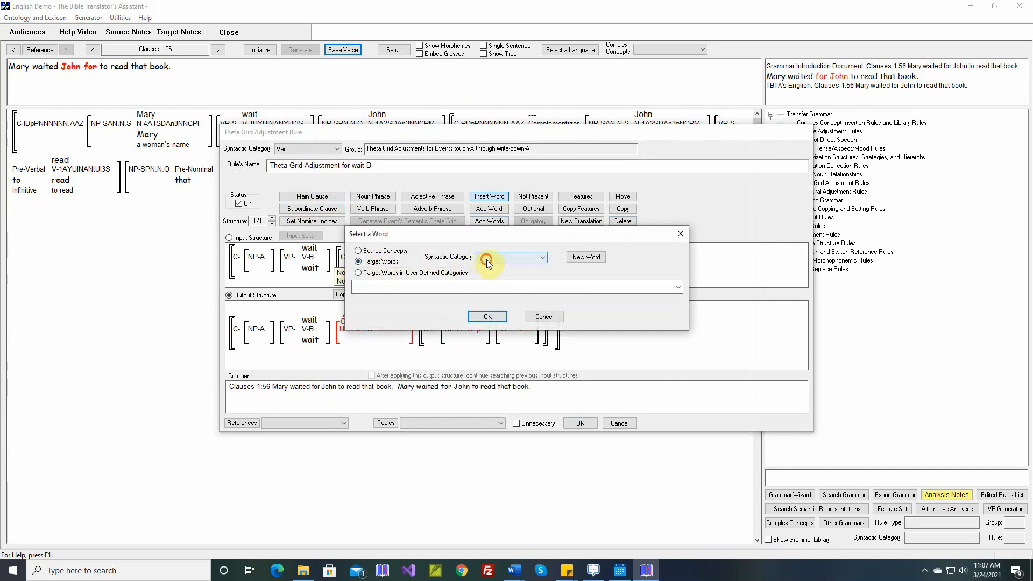
left_click(487, 258)
left_click(487, 300)
left_click(502, 289)
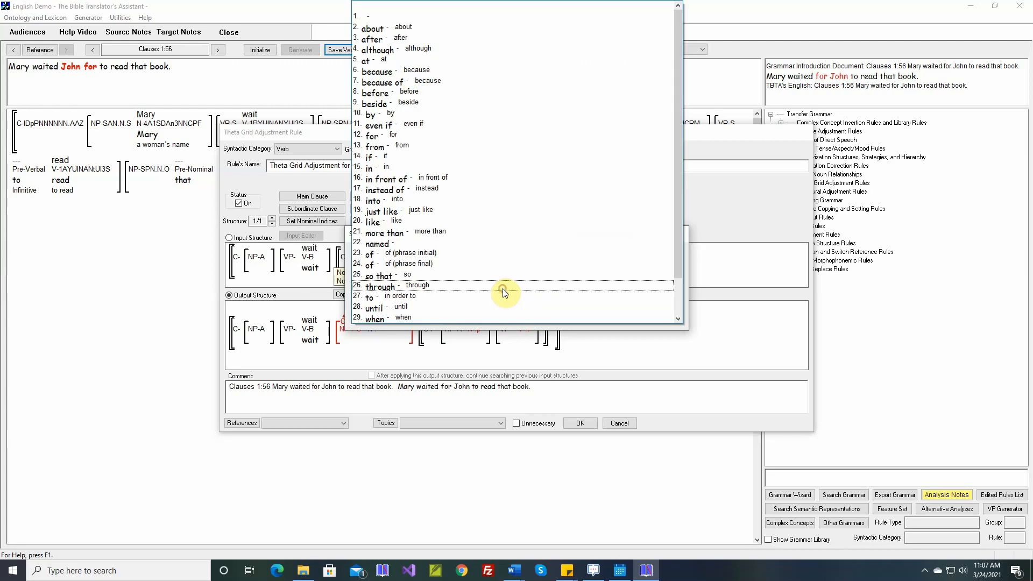
left_click(429, 137)
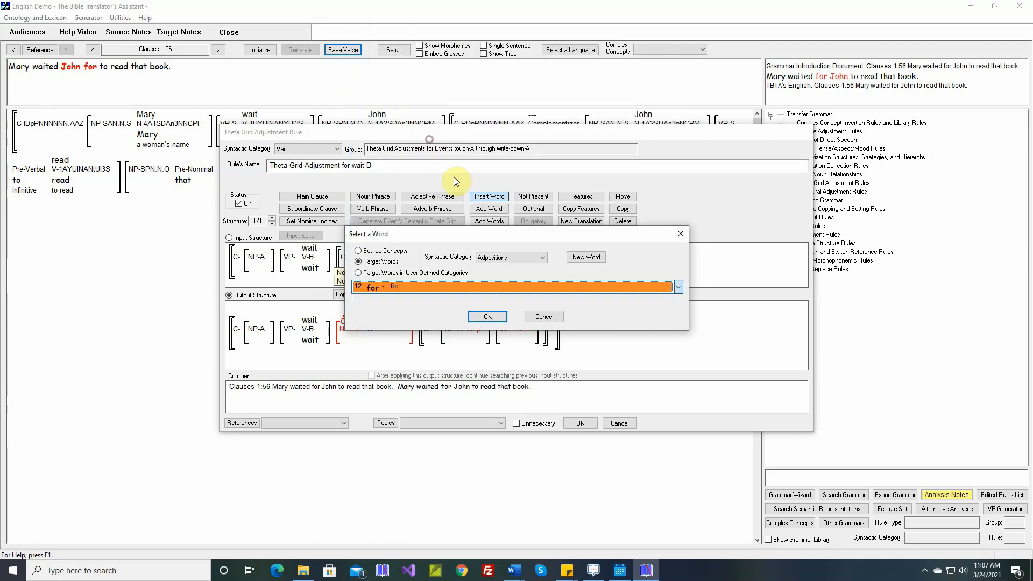
left_click(484, 316)
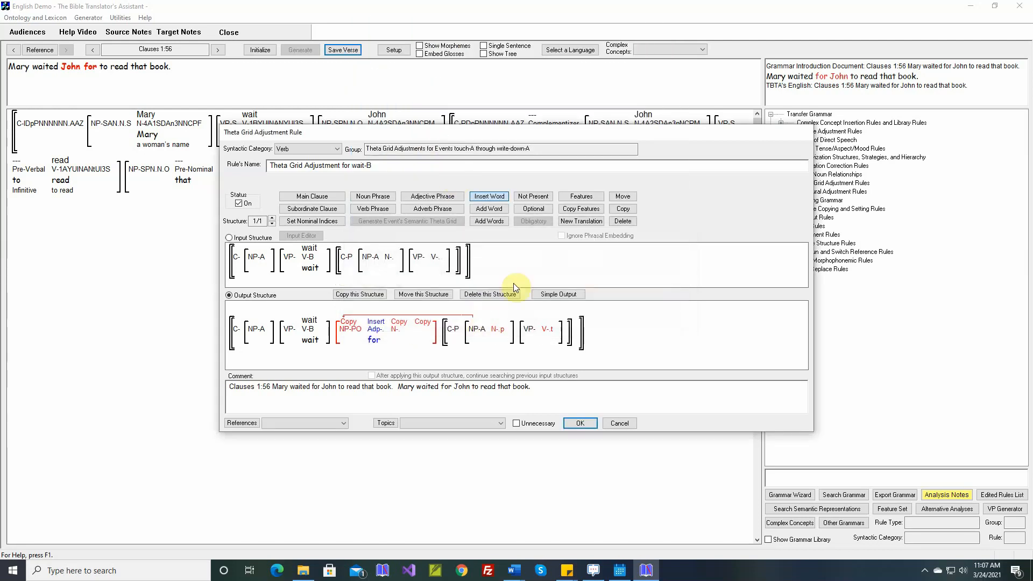
Step: Set the copied object noun phrase's grammatical relation feature to Oblique1
left_click(582, 197)
left_click(401, 329)
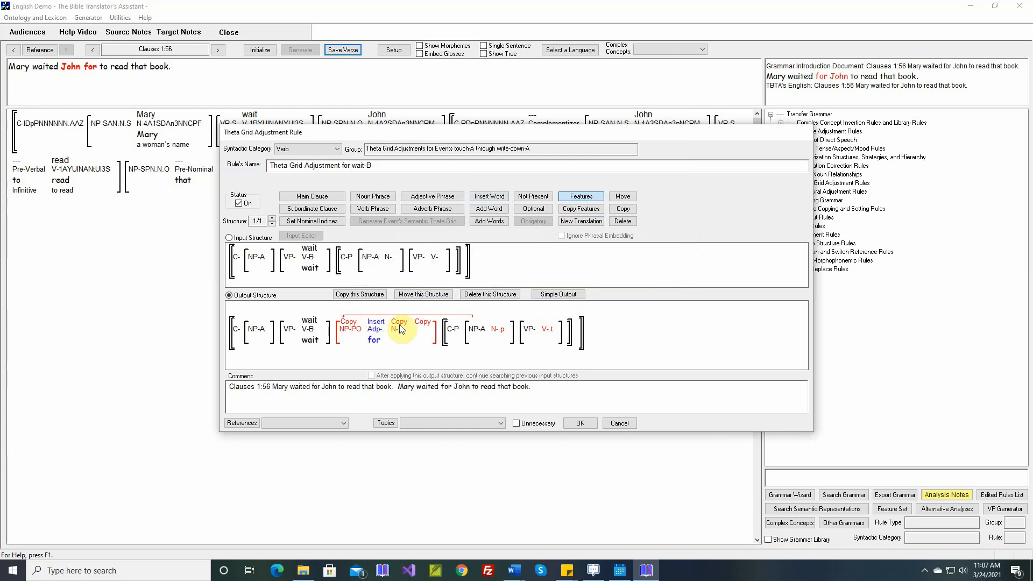
mouse_move(355, 332)
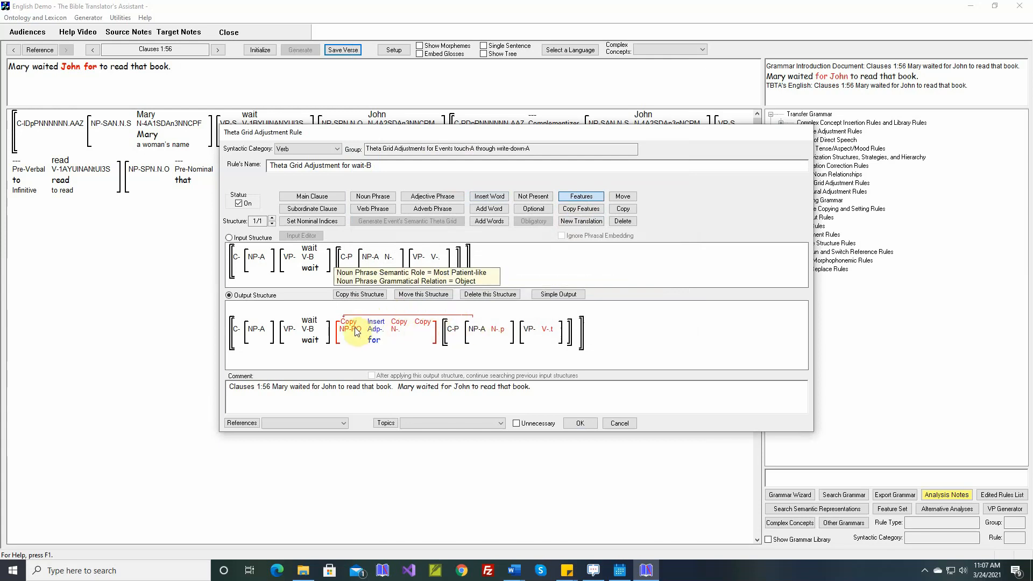
left_click(356, 332)
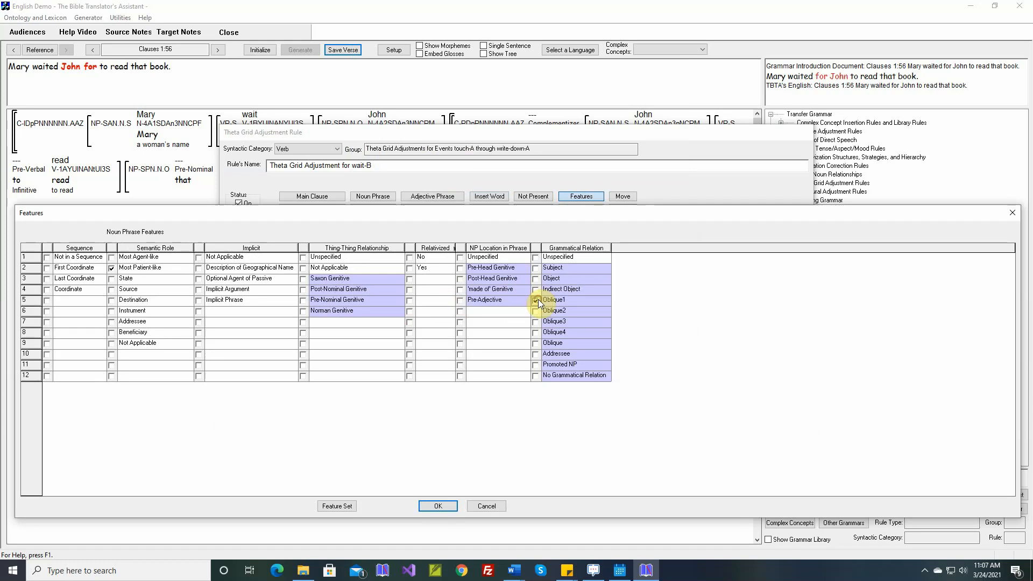
left_click(437, 506)
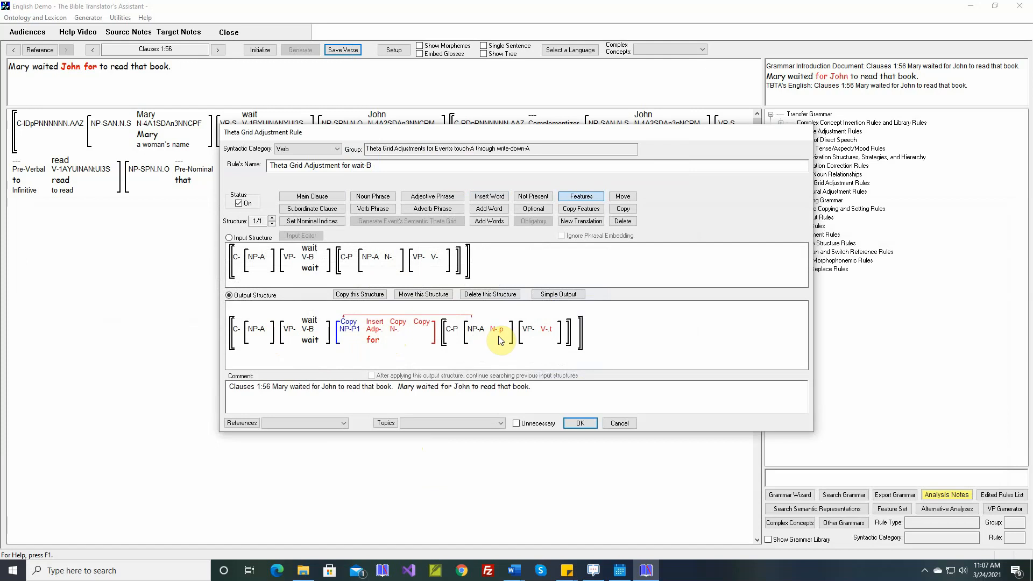
mouse_move(500, 336)
mouse_move(551, 335)
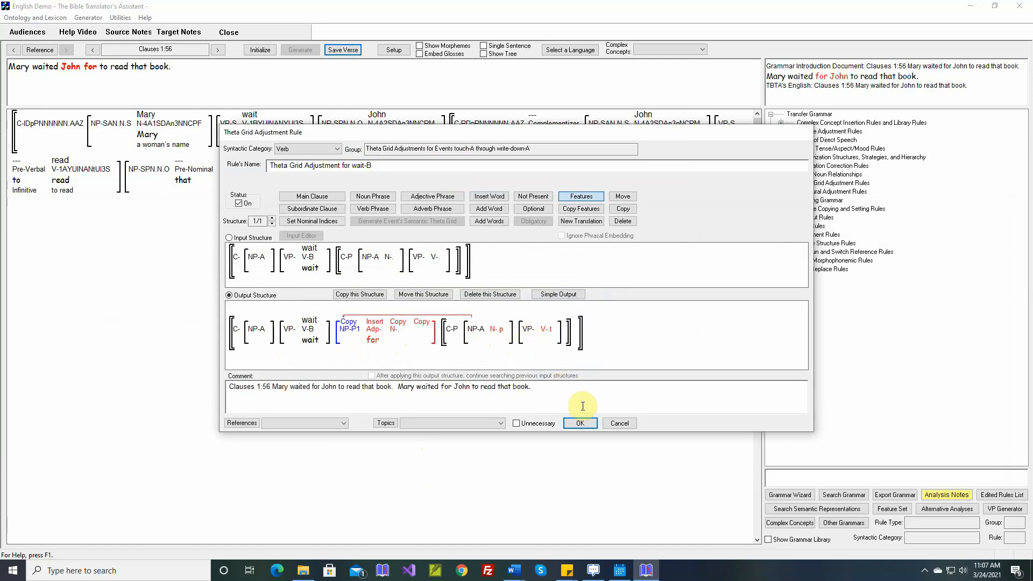
Step: Close the wait rule, regenerate Clauses 1:56 and save the verse
left_click(580, 423)
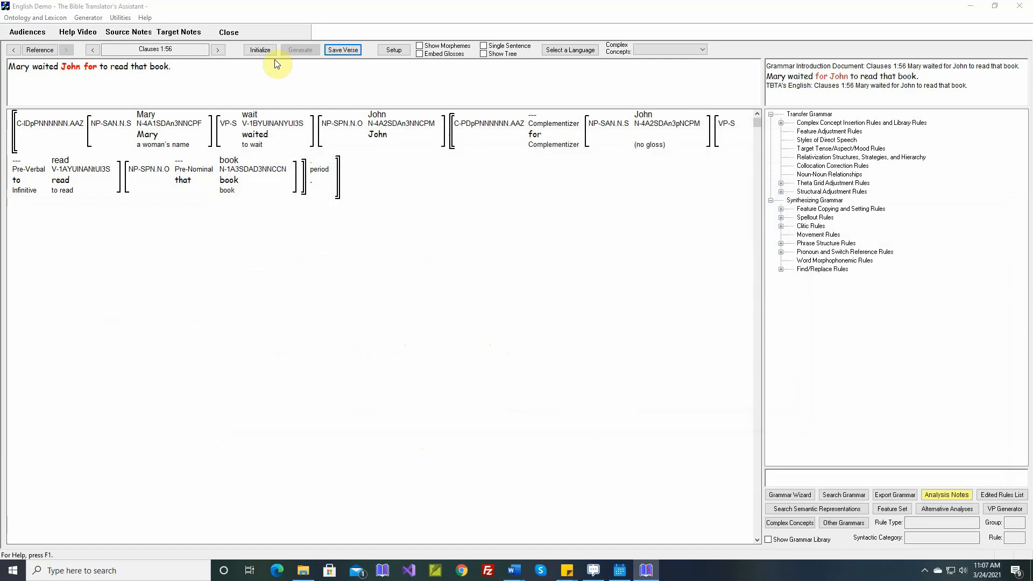
left_click(261, 50)
left_click(299, 49)
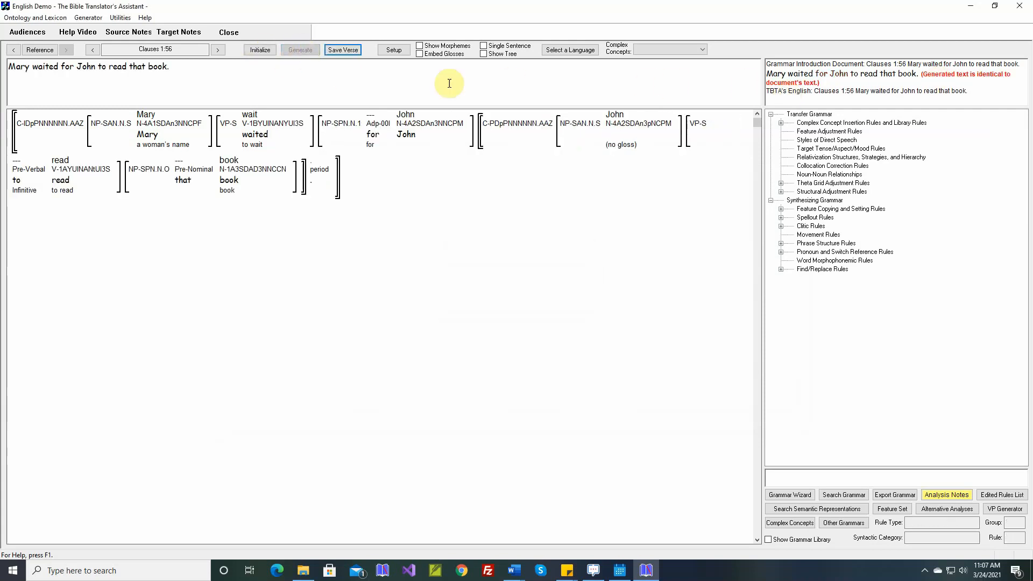
left_click(344, 54)
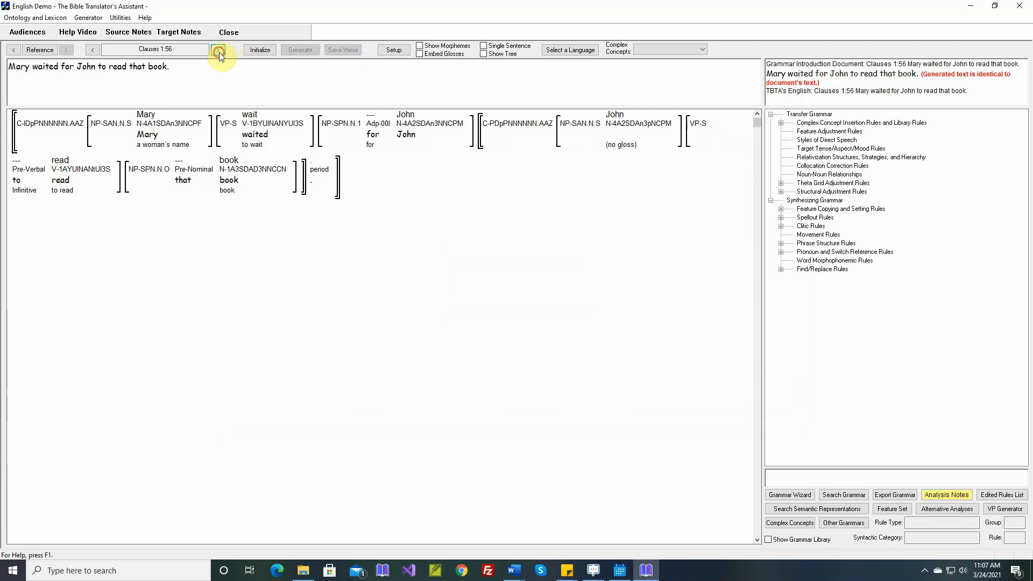
Step: Go to Clauses 1:57 and open the theta grid adjustment rule for help in its simple output editor
left_click(218, 50)
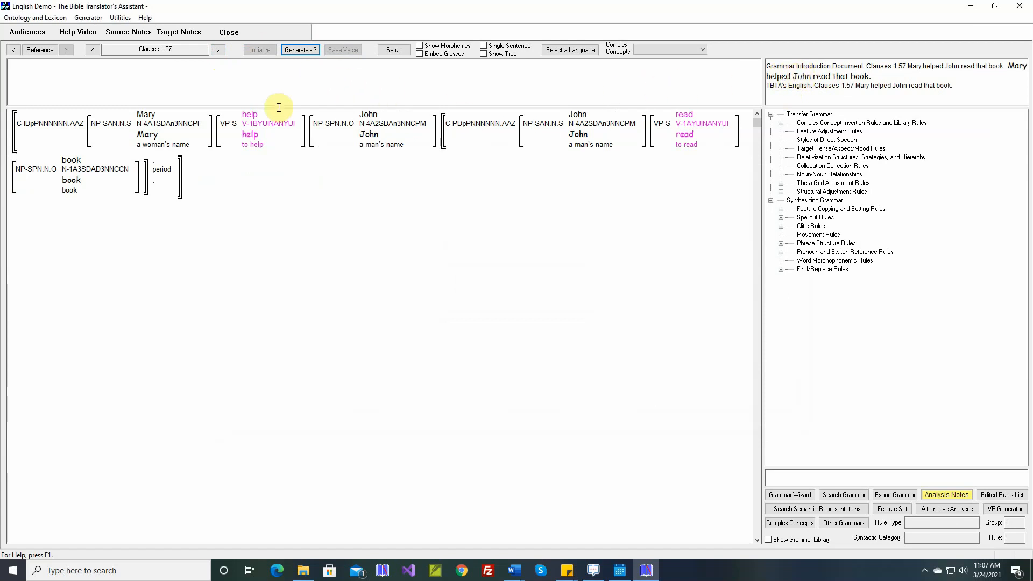
left_click(255, 123)
right_click(255, 123)
left_click(300, 207)
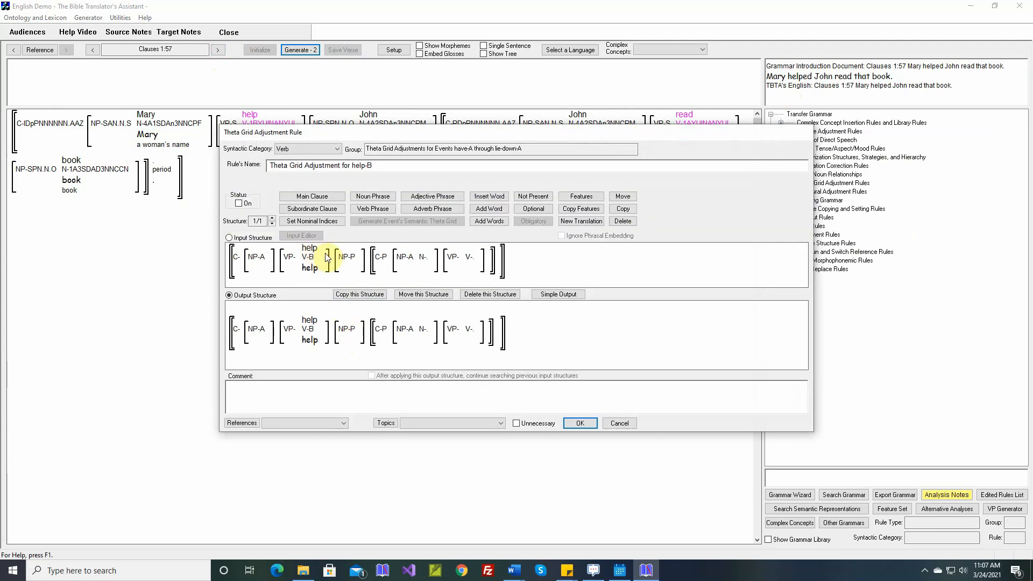
mouse_move(345, 259)
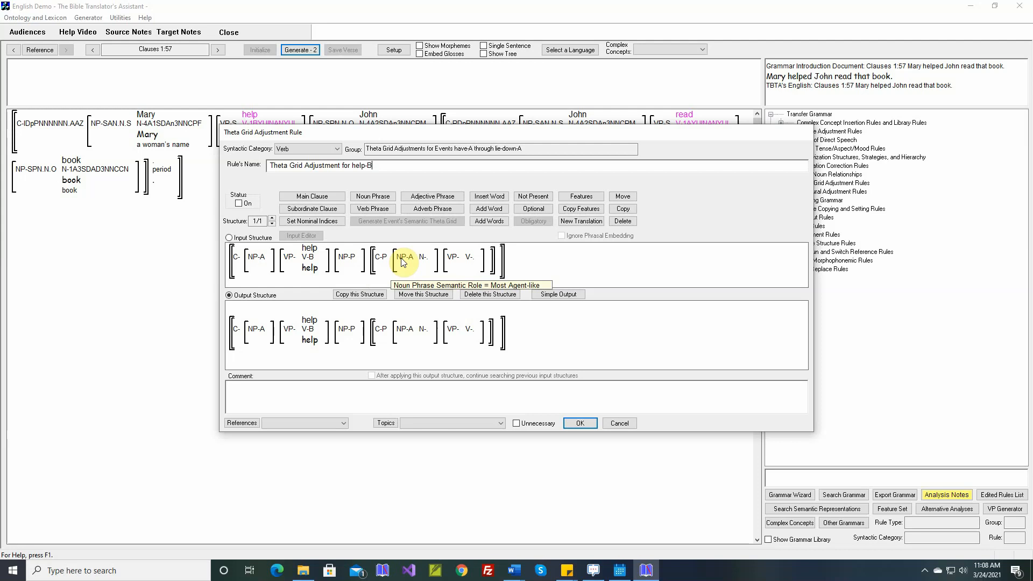
mouse_move(381, 261)
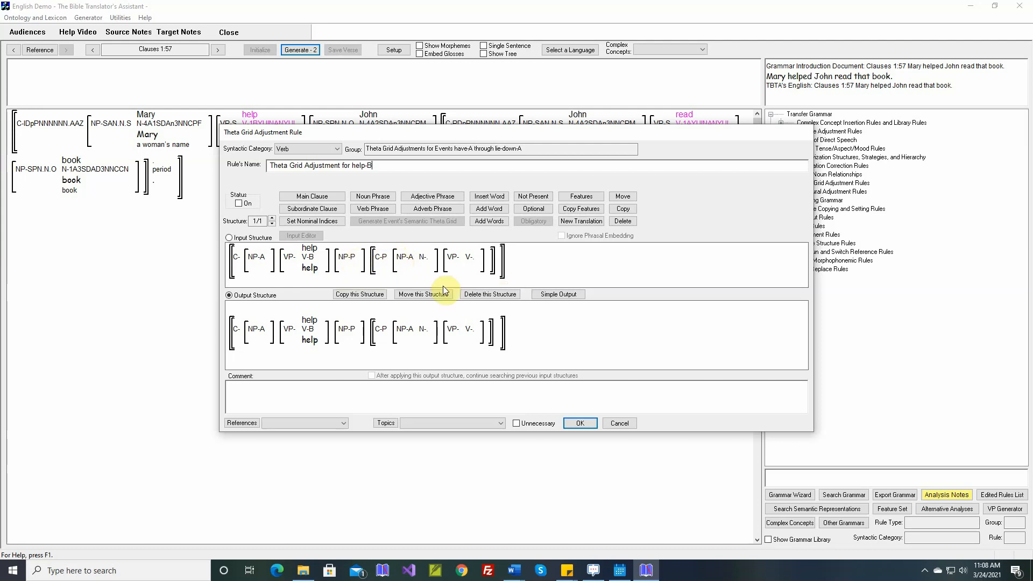
left_click(551, 295)
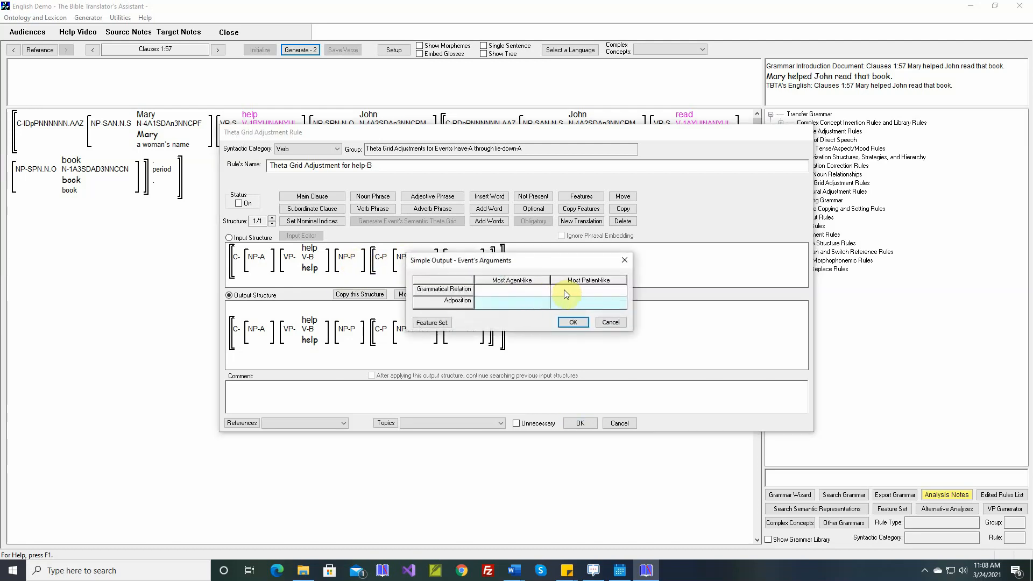
left_click(574, 322)
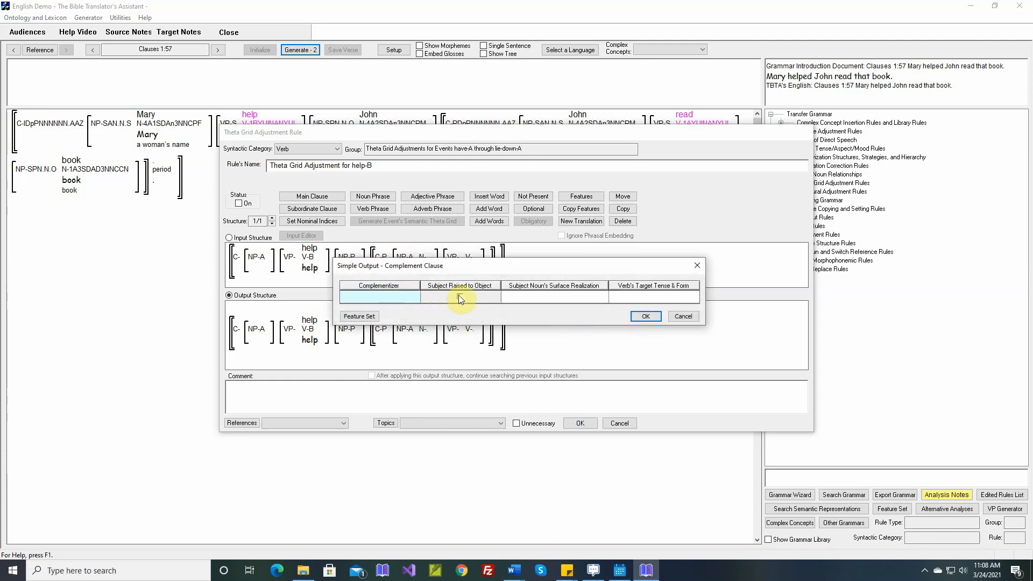
Step: Set the complement clause subject noun's surface realization to PRO
left_click(544, 297)
left_click(455, 205)
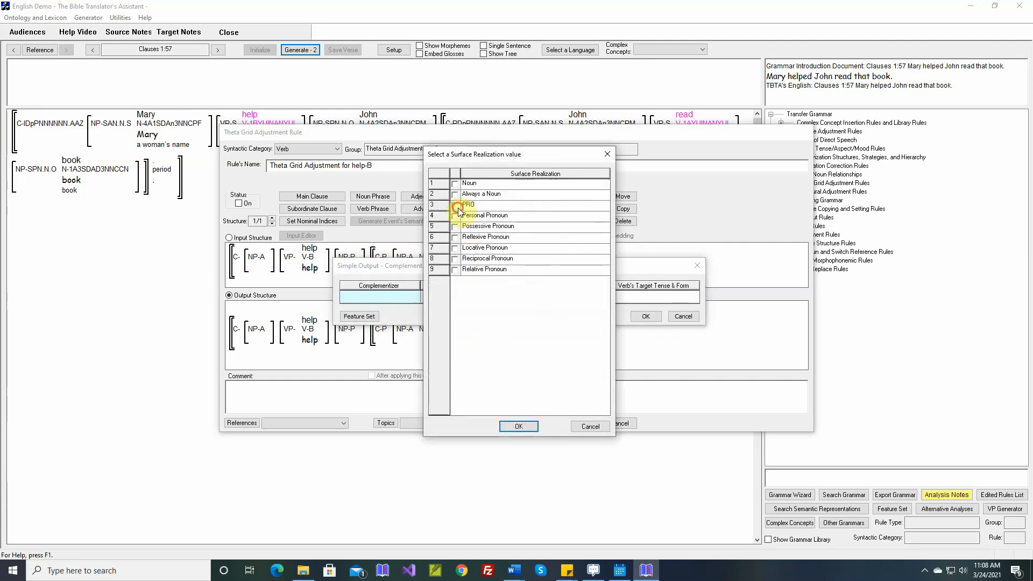
left_click(527, 428)
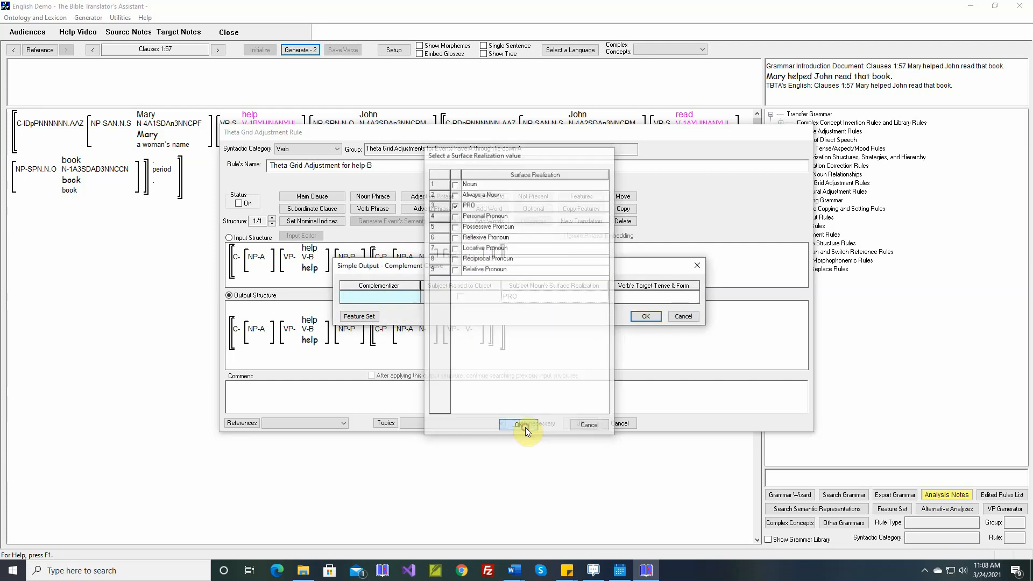
Step: Set the complement verb's target tense and form to Bare Stem Infinitive and apply the simple output
left_click(648, 299)
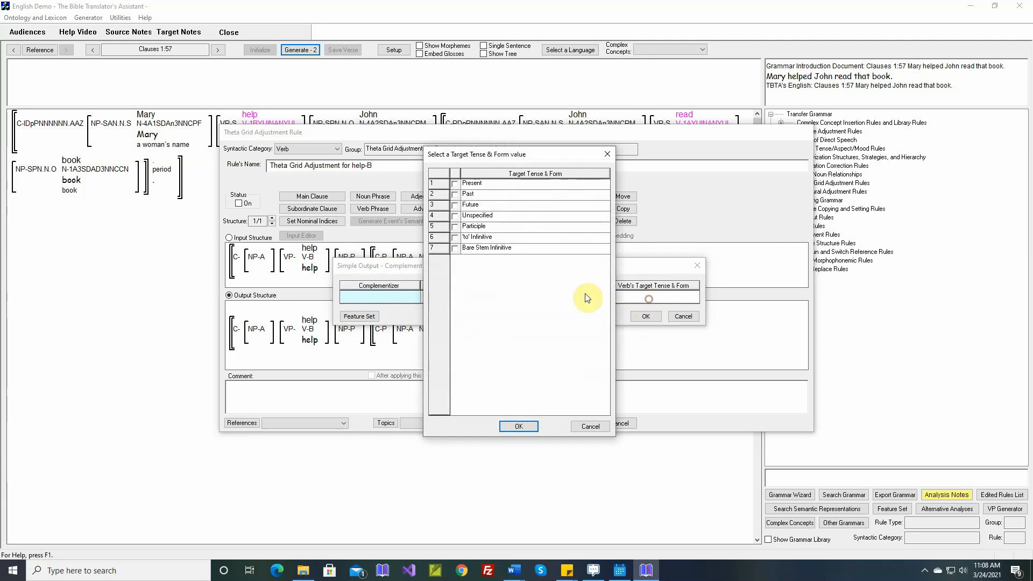
left_click(455, 249)
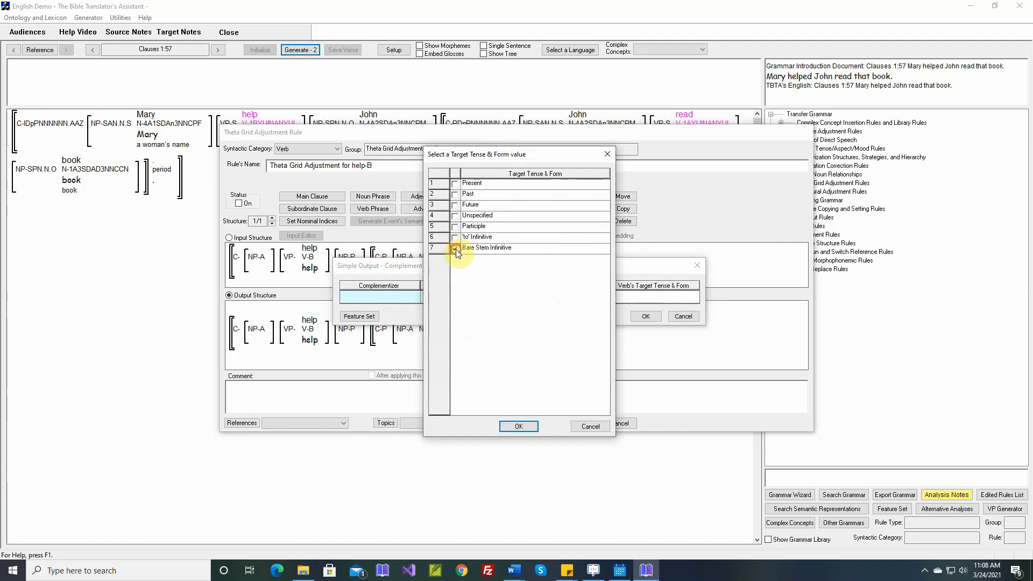
left_click(517, 428)
left_click(646, 317)
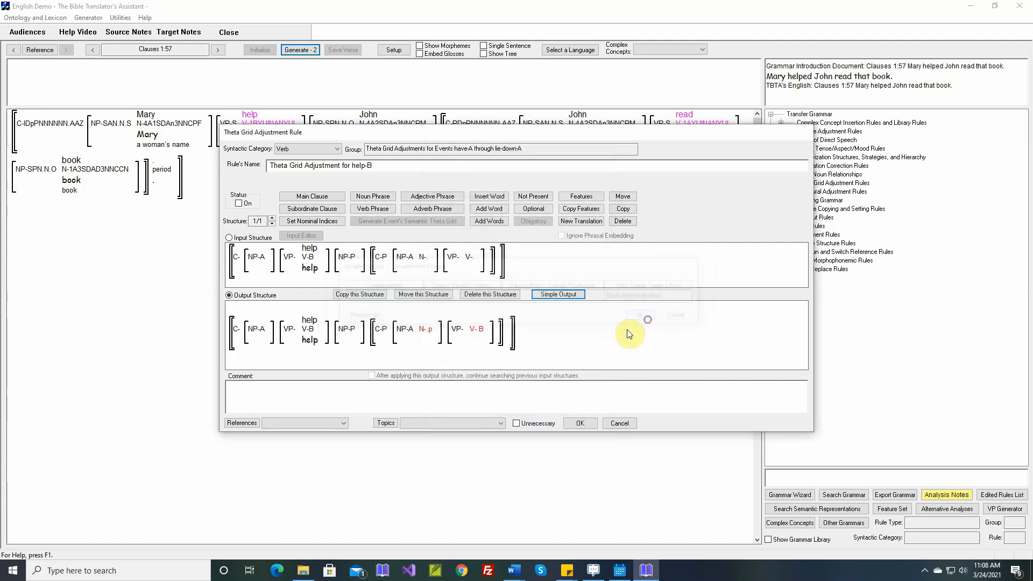
Step: Insert the comment from the selected Word document, save the help rule and generate the verse
left_click(557, 389)
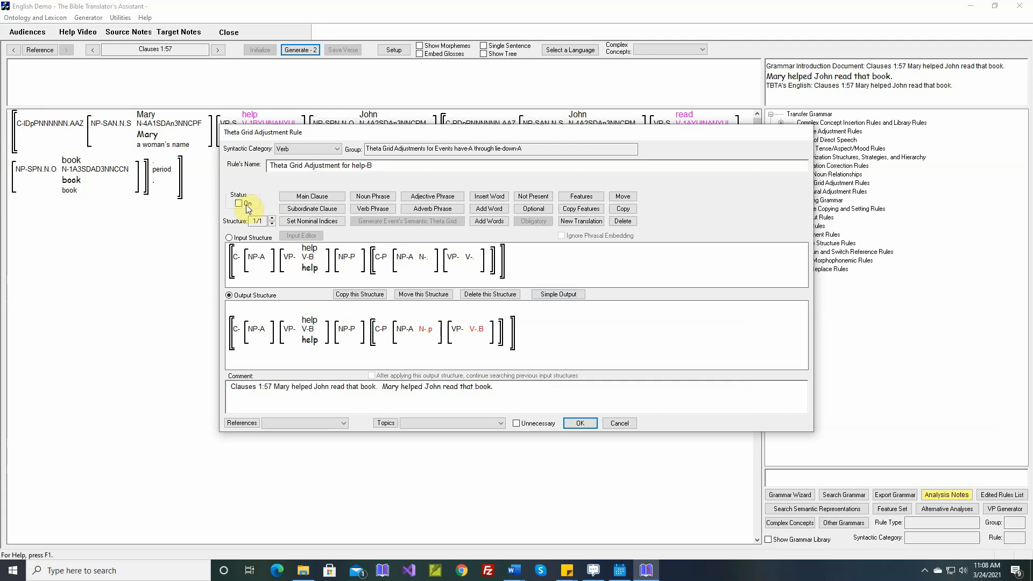
left_click(579, 422)
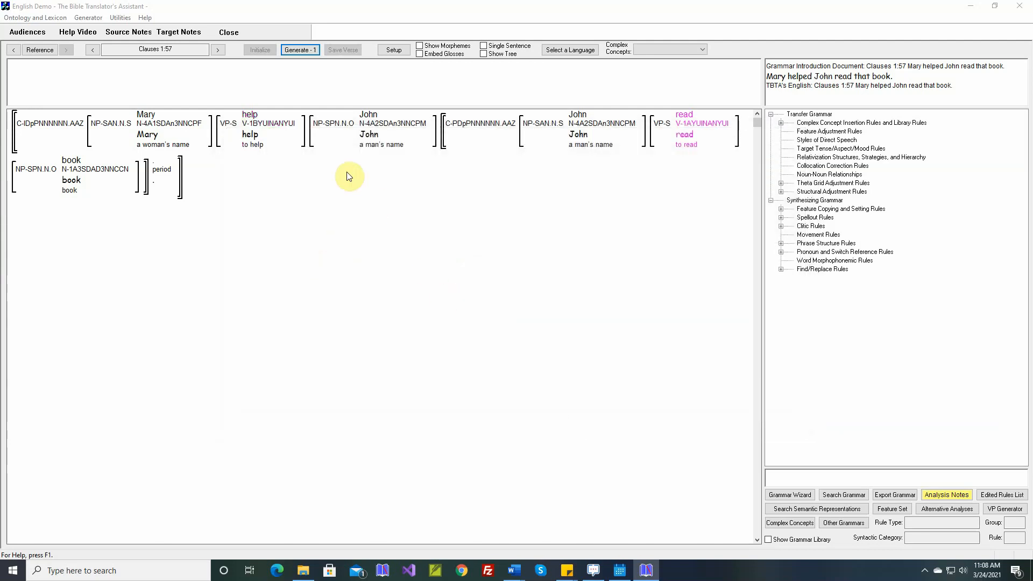
left_click(299, 50)
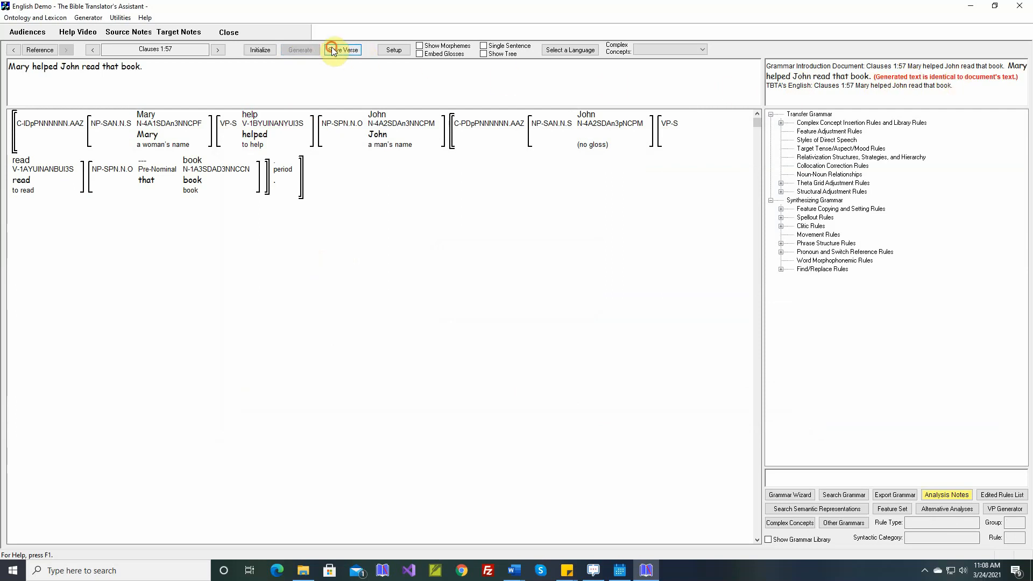
Step: Go to Clauses 1:58 and open the theta grid adjustment rule for hear in its simple output editor
left_click(216, 52)
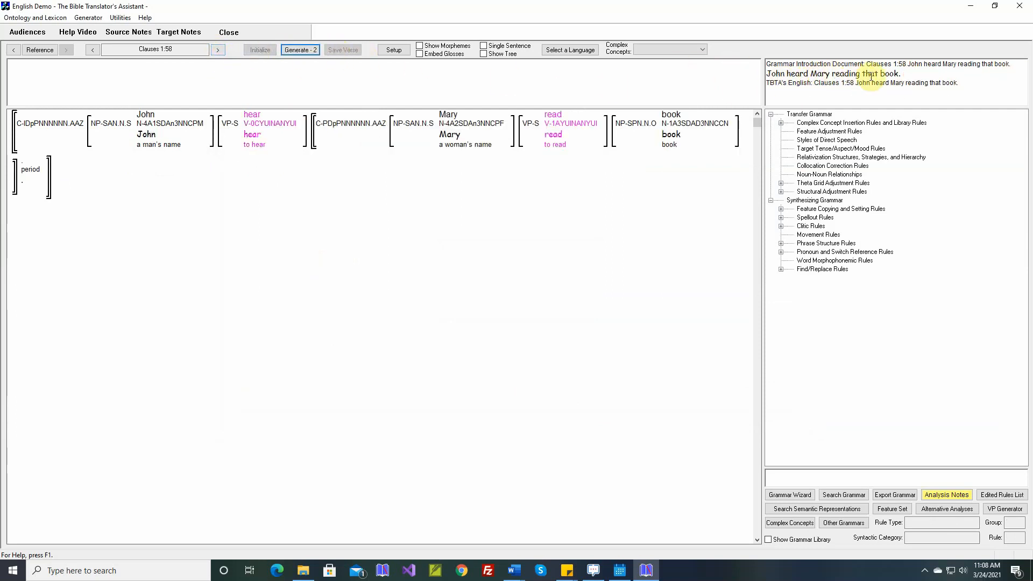
mouse_move(257, 117)
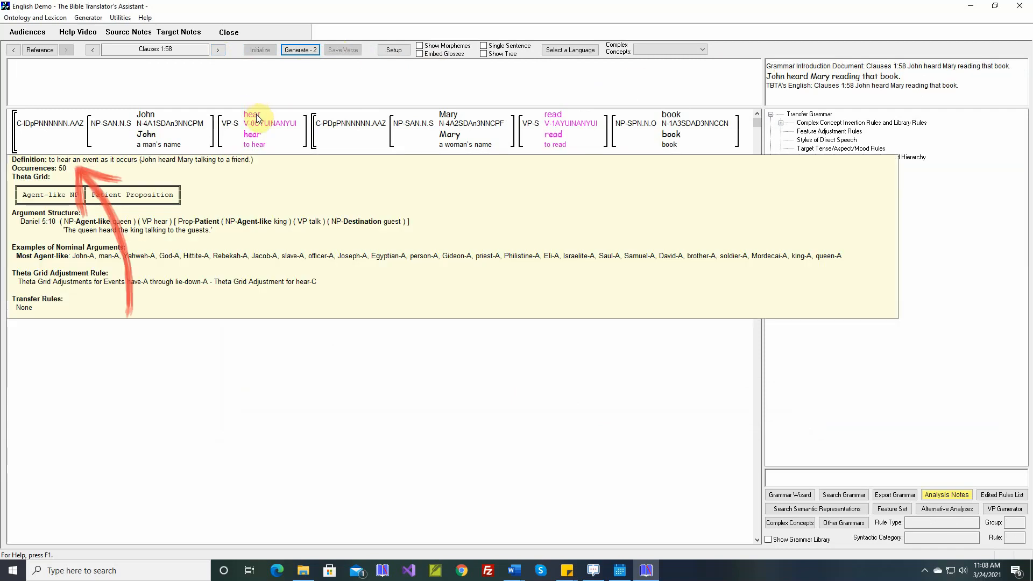
right_click(256, 116)
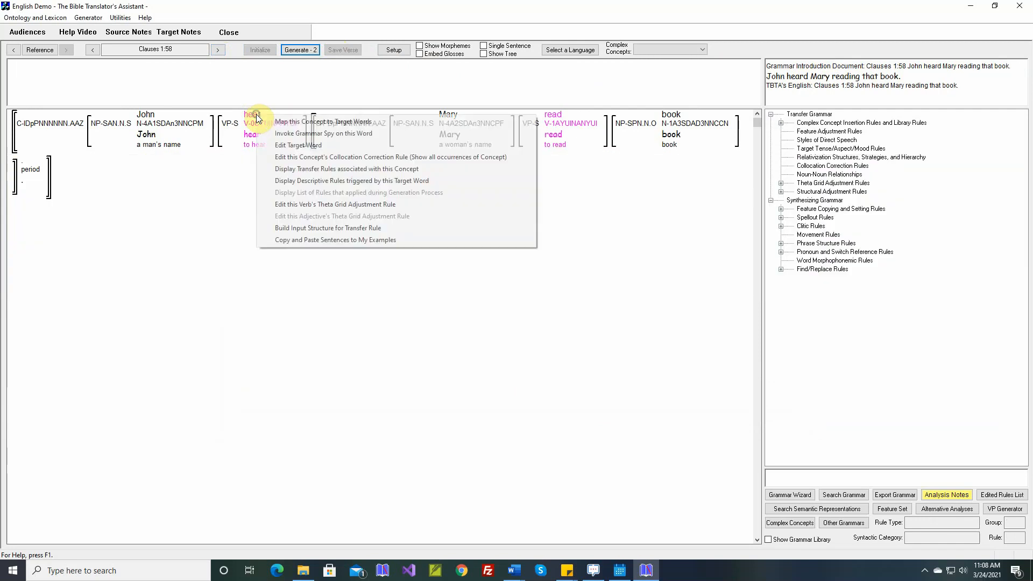
left_click(285, 205)
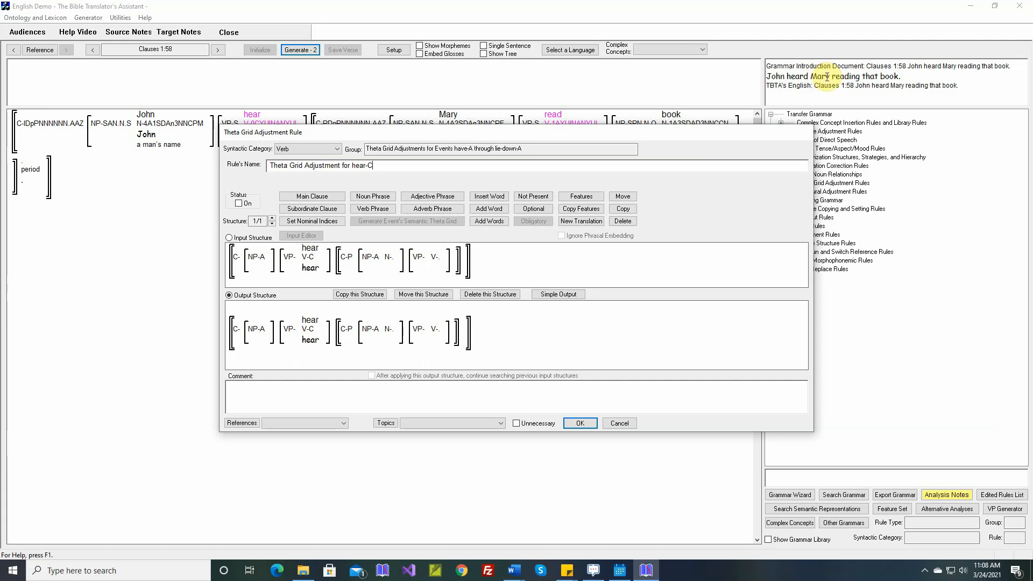
left_click(556, 295)
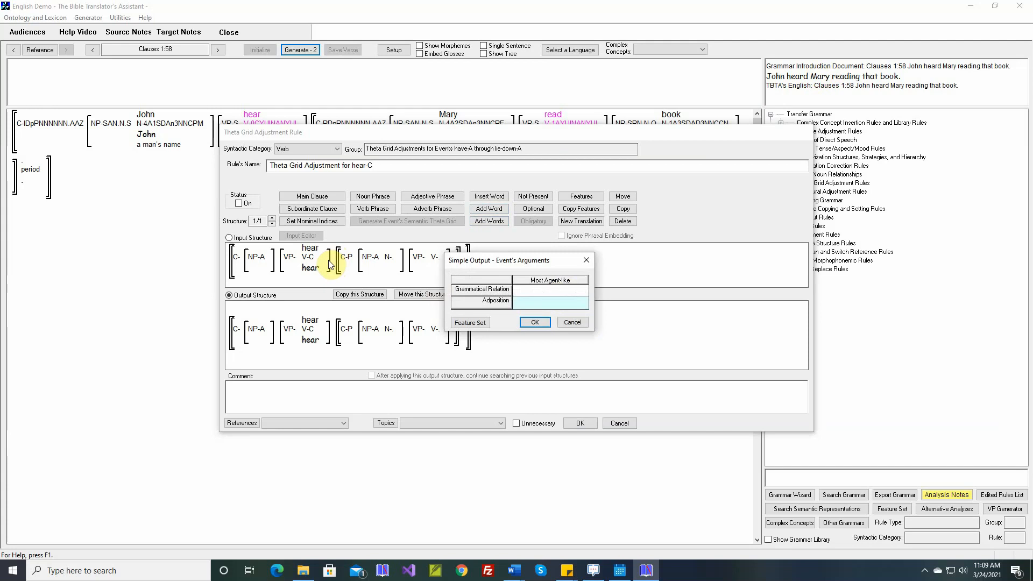
left_click(531, 322)
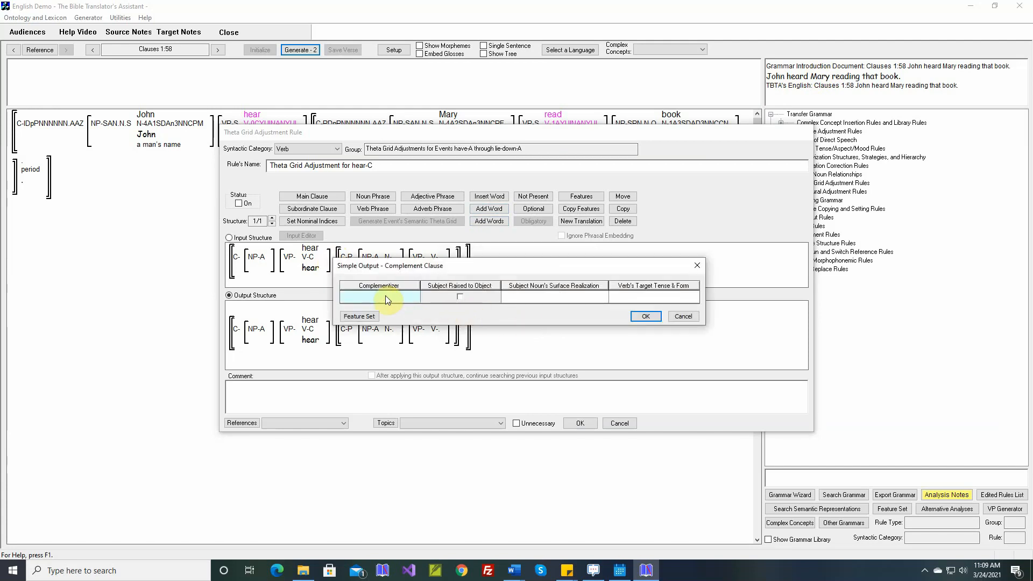
Step: Raise the complement subject to object and set the complement verb's form to Participle
left_click(458, 297)
left_click(624, 295)
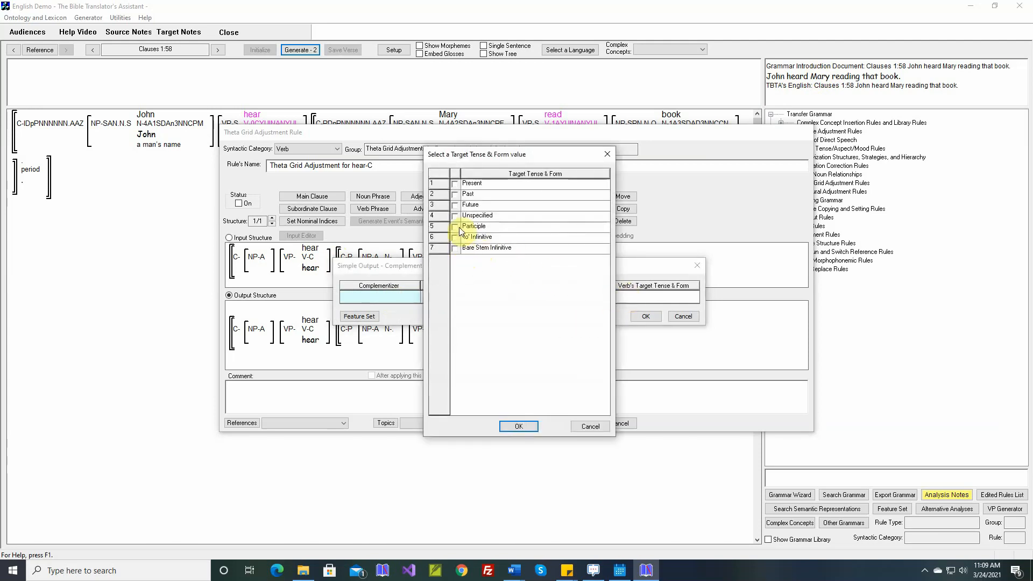
left_click(455, 227)
left_click(516, 425)
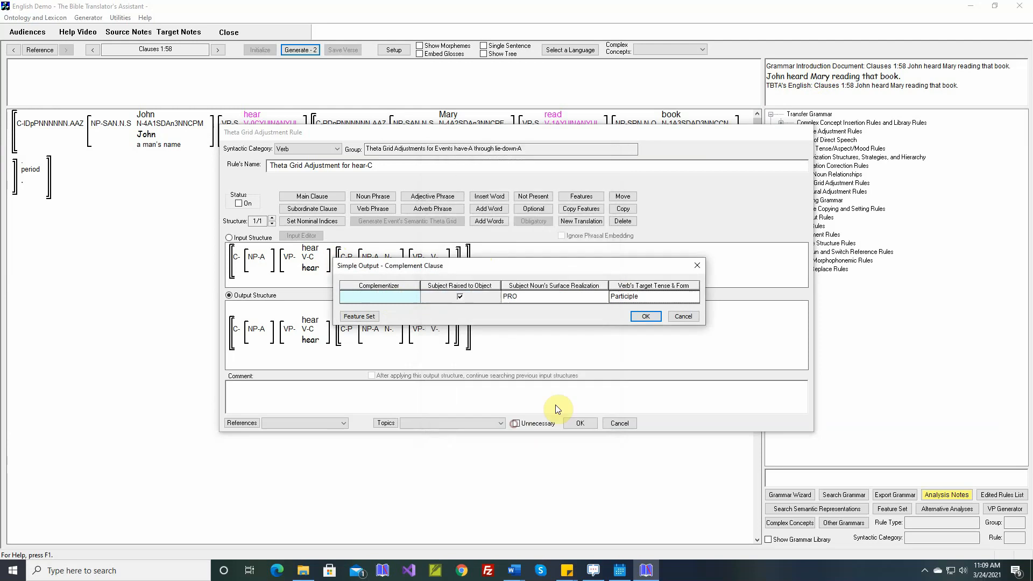
left_click(643, 320)
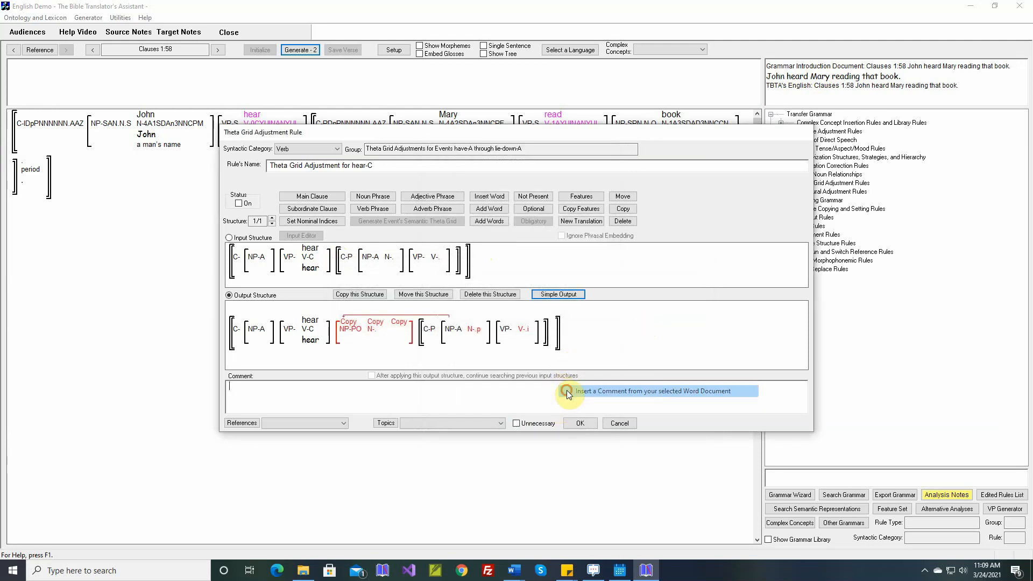
Step: Insert the comment from the Word document, save the hear rule and generate the verse
left_click(566, 389)
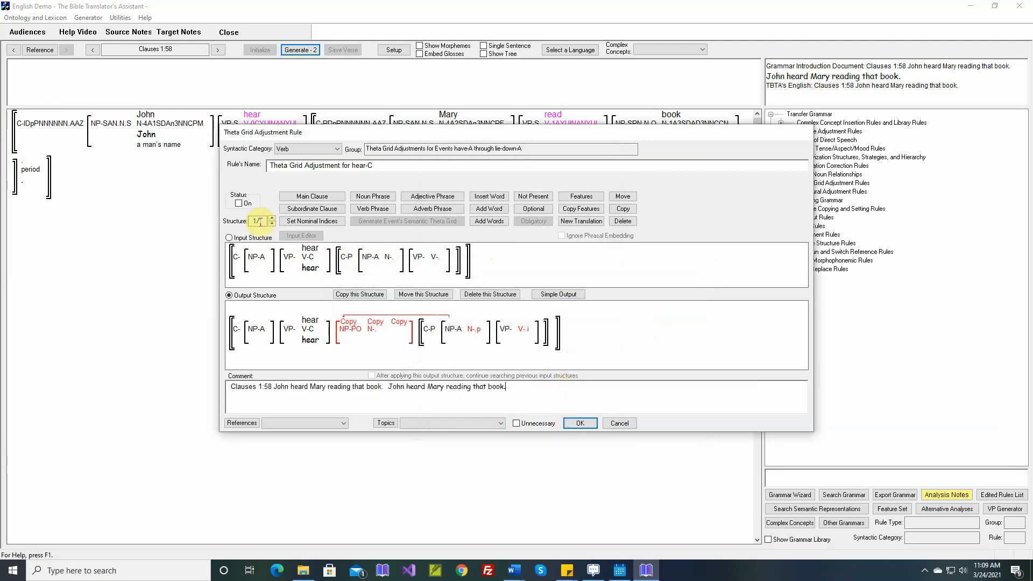
left_click(580, 423)
left_click(299, 50)
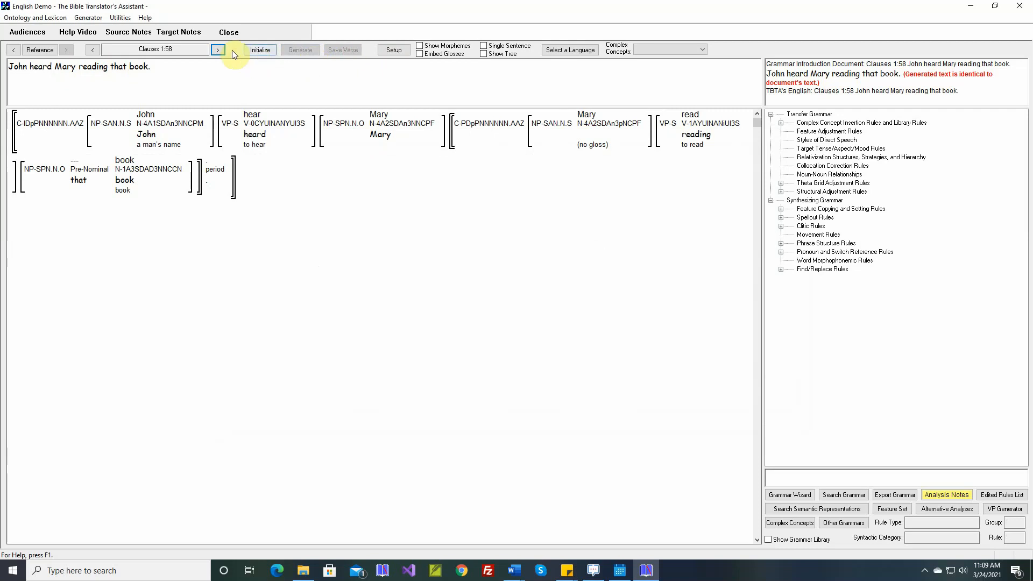
Step: Go to Clauses 1:59 and open the theta grid adjustment rule for see in its simple output editor
left_click(215, 49)
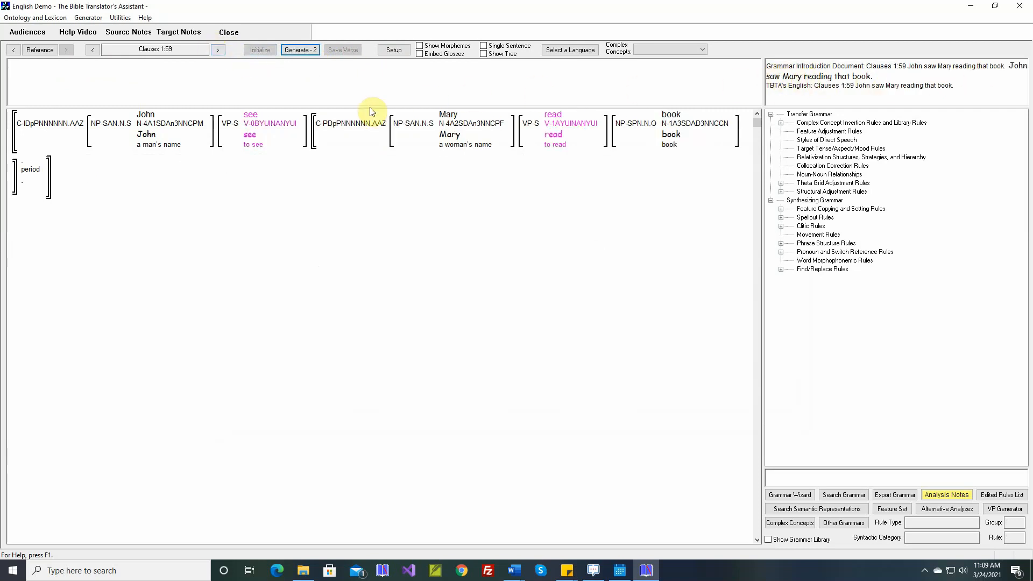
mouse_move(255, 115)
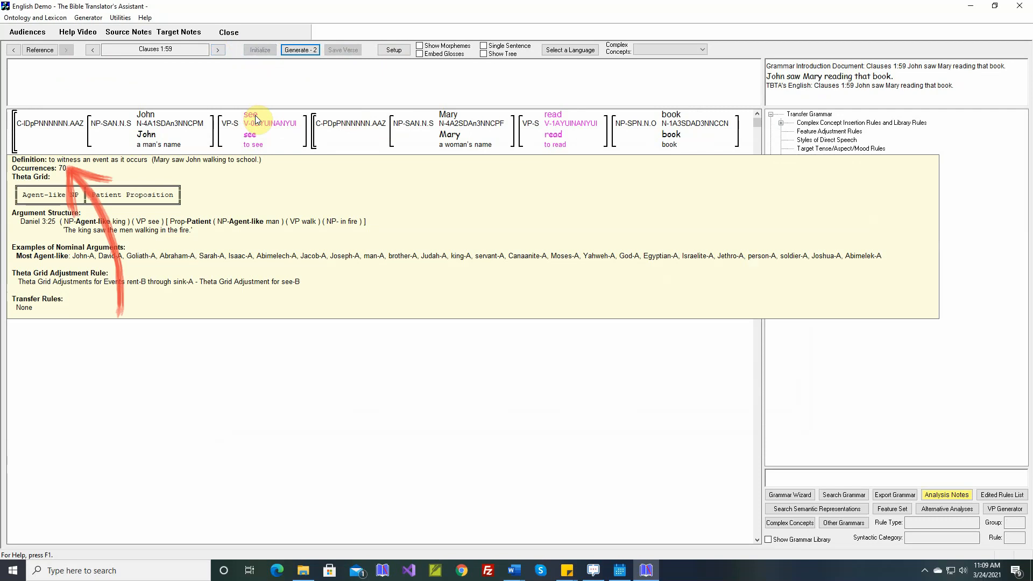
right_click(255, 115)
left_click(304, 205)
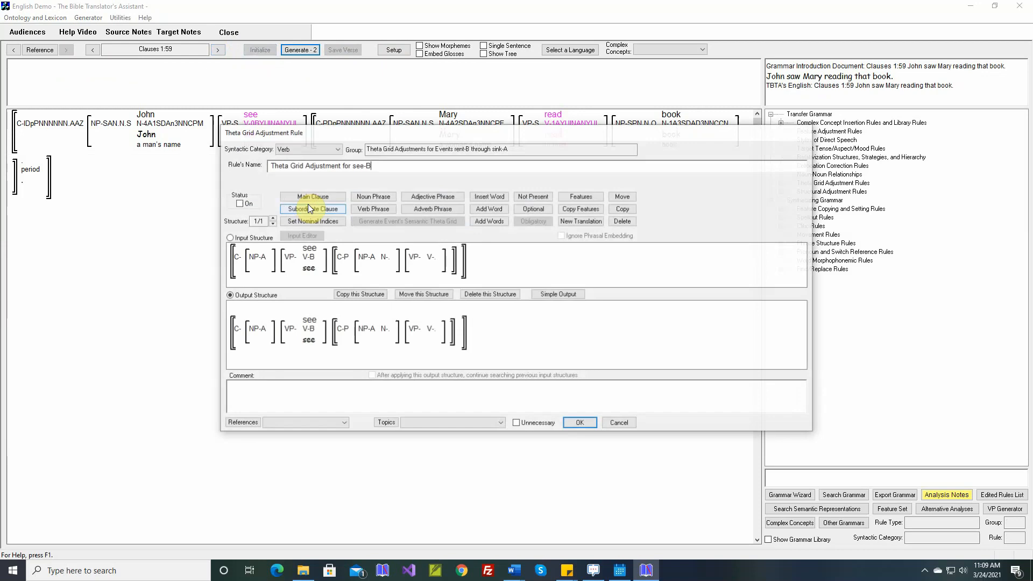
left_click(558, 294)
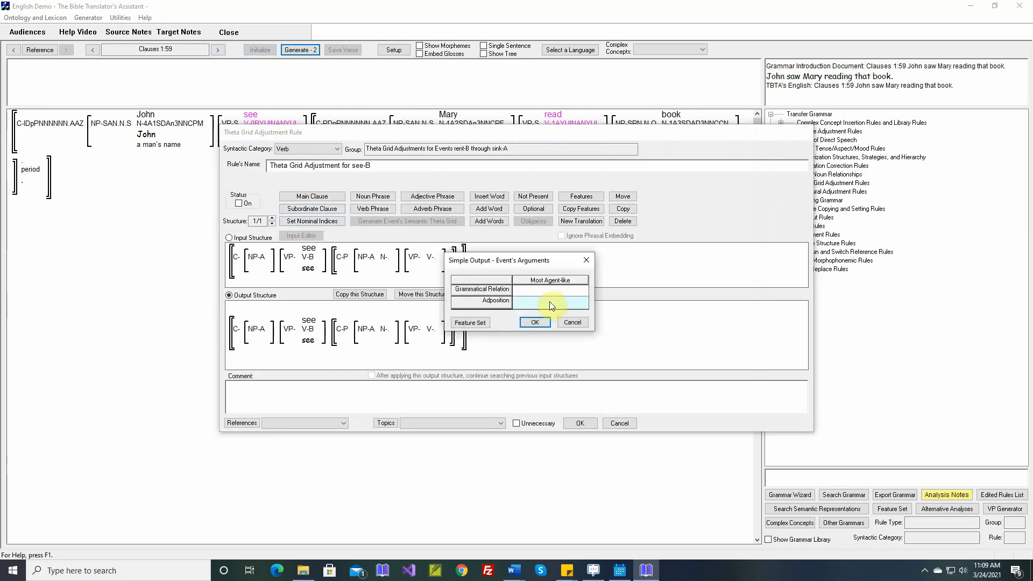
left_click(540, 323)
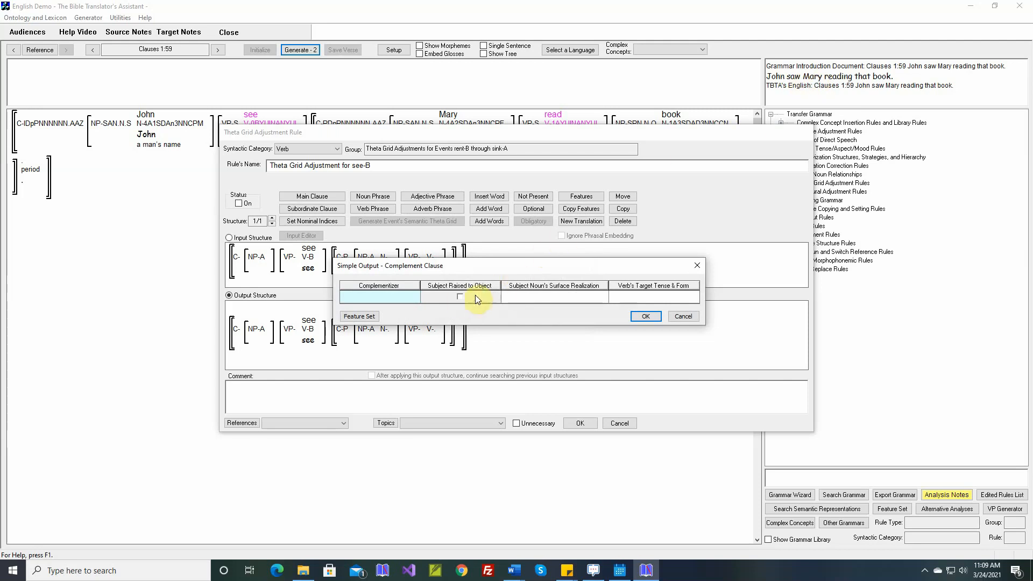
Step: Raise the complement subject to object and set the complement verb's form to Participle
left_click(460, 296)
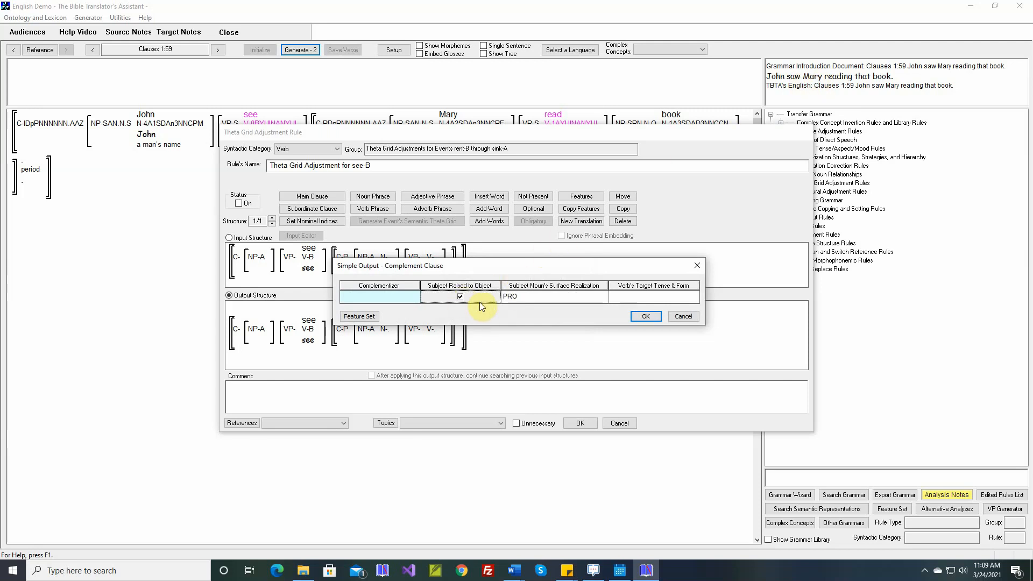
left_click(623, 297)
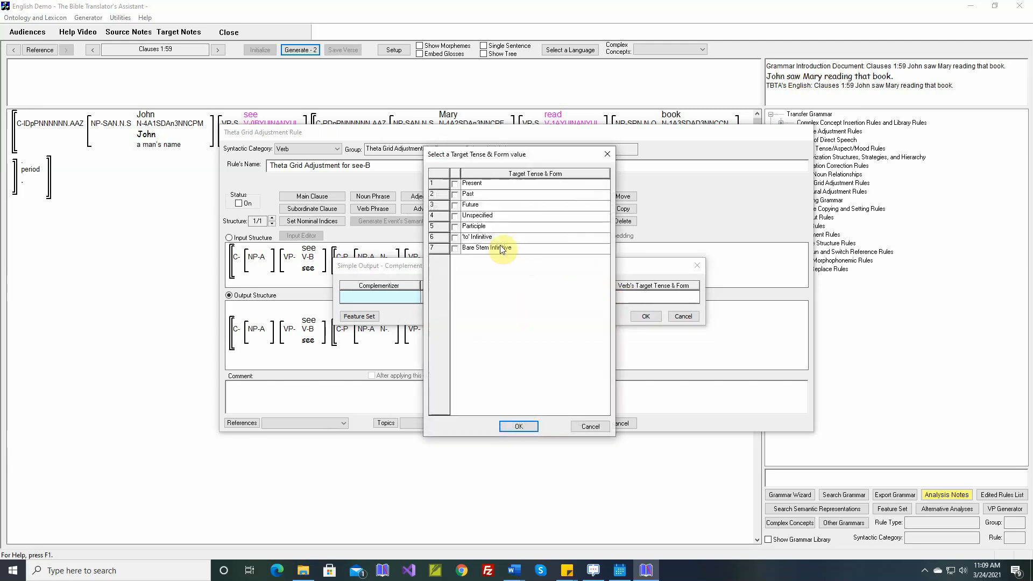
left_click(457, 230)
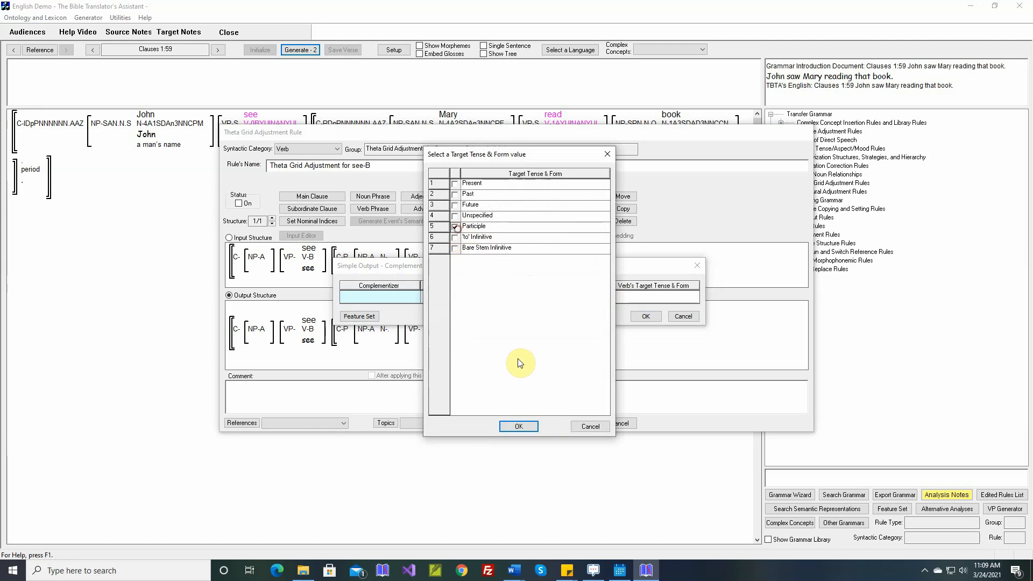
left_click(518, 426)
left_click(644, 317)
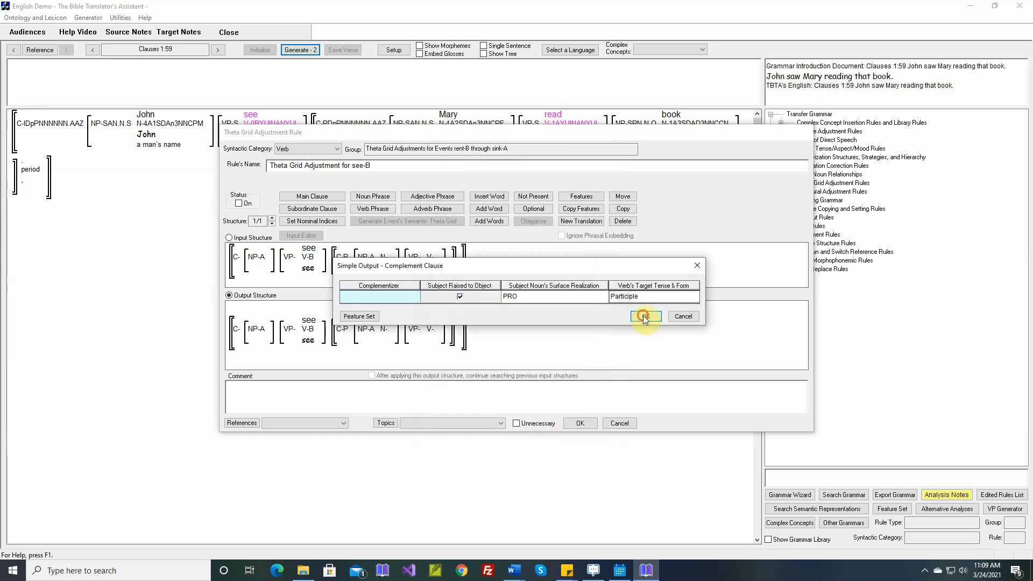
Step: Insert the comment from the selected Word document and switch the see rule on
right_click(517, 386)
left_click(537, 397)
left_click(238, 203)
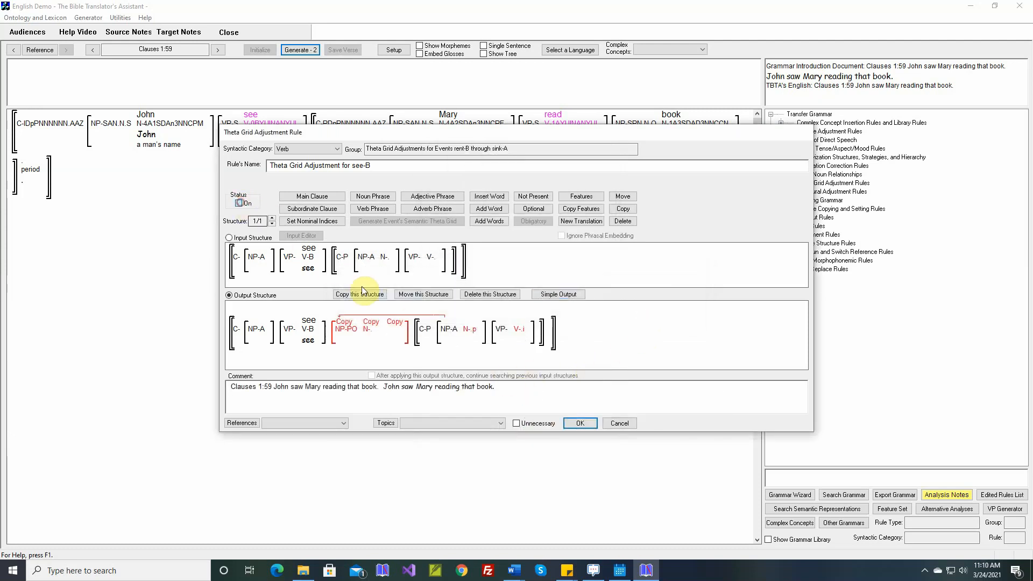
Step: Save the see rule, generate the verse and save it
left_click(580, 423)
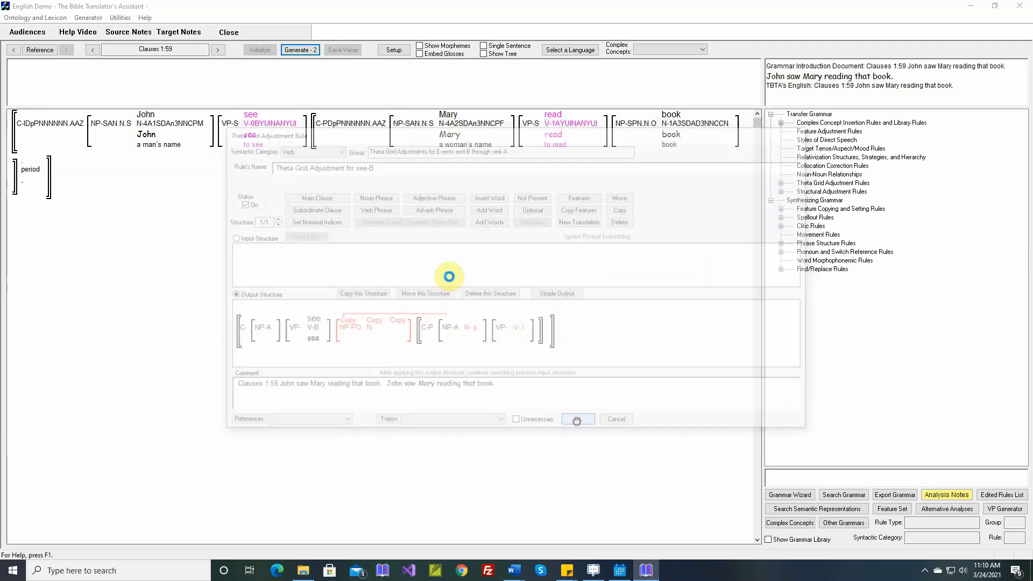
left_click(305, 52)
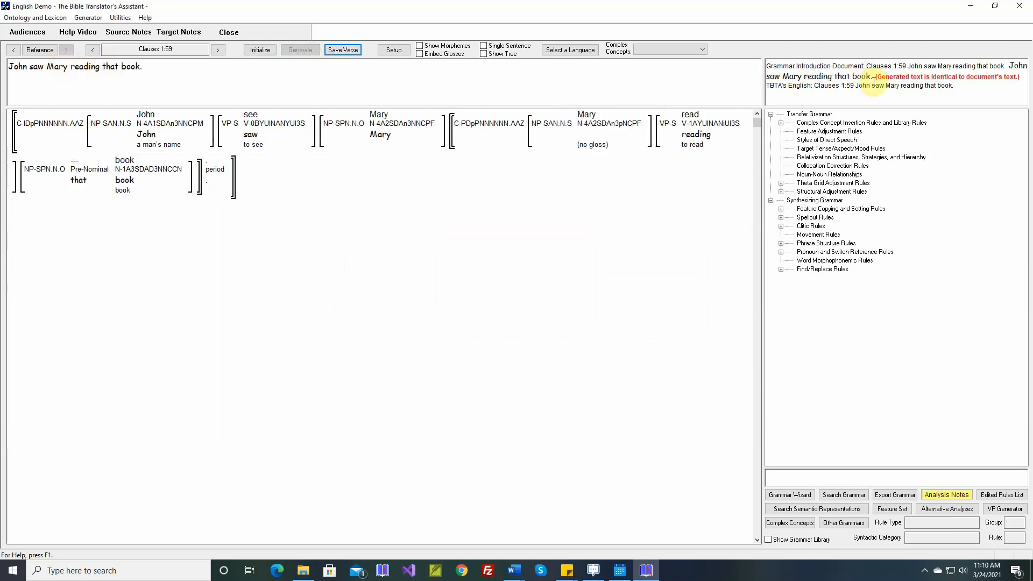
left_click(335, 49)
Step: Go to Clauses 1:60, inspect the cause and want words, then generate and save the verse
left_click(217, 50)
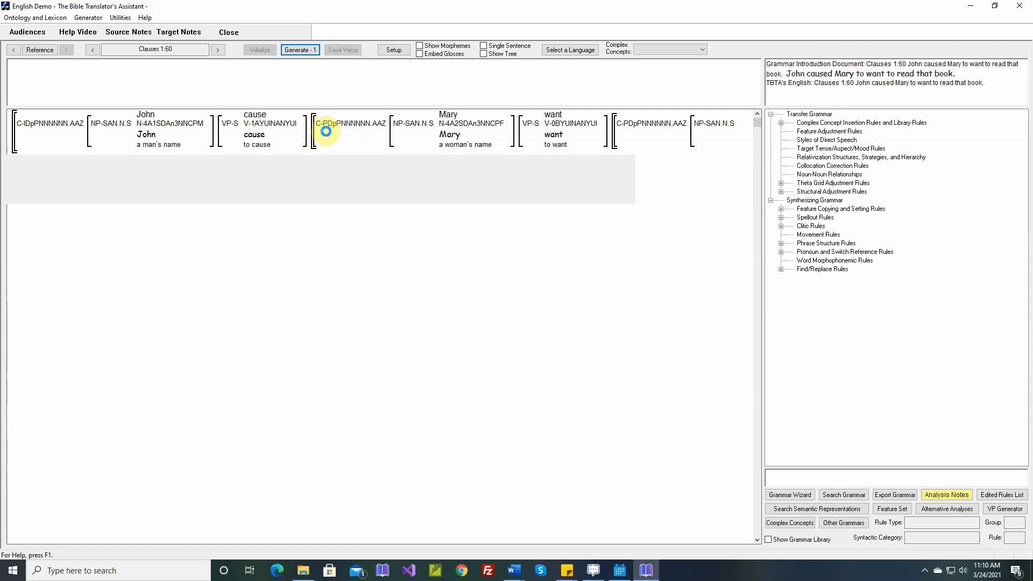
mouse_move(329, 135)
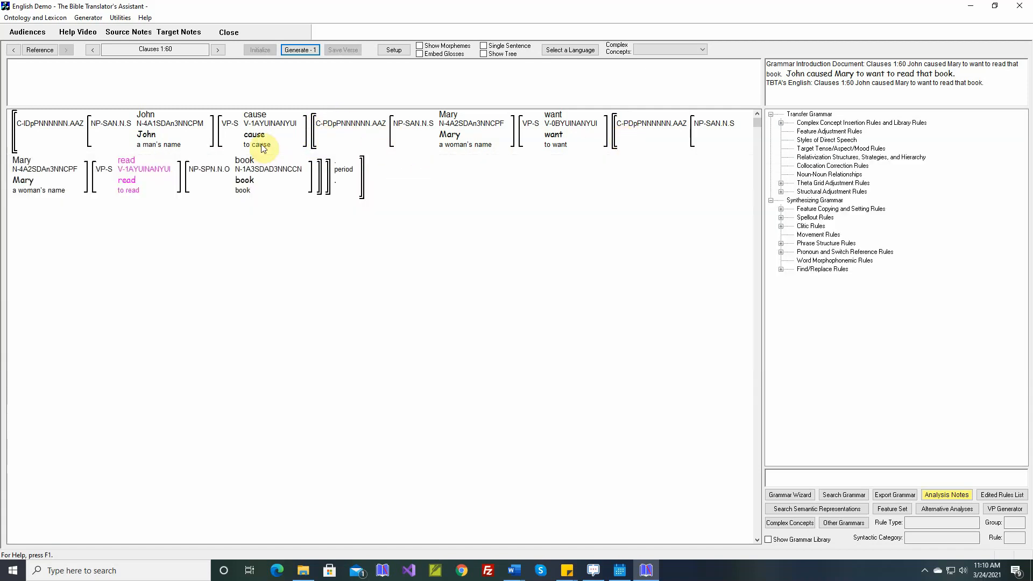
mouse_move(264, 142)
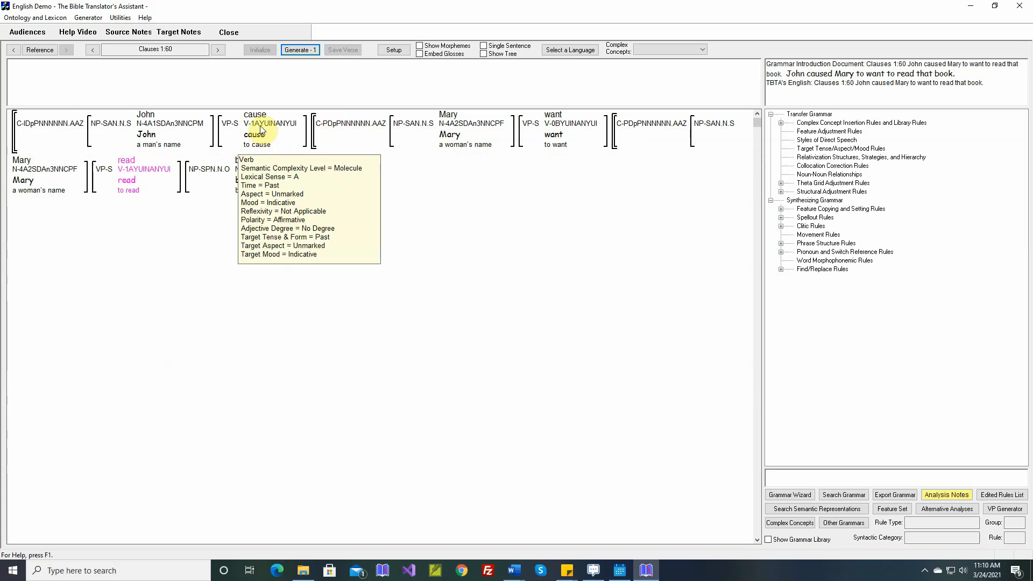
mouse_move(560, 119)
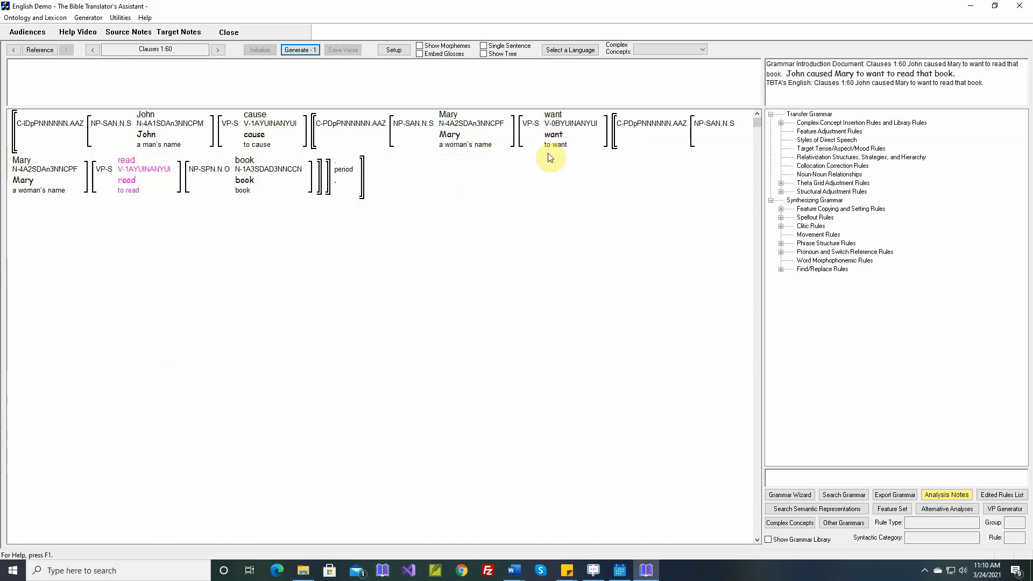
left_click(304, 52)
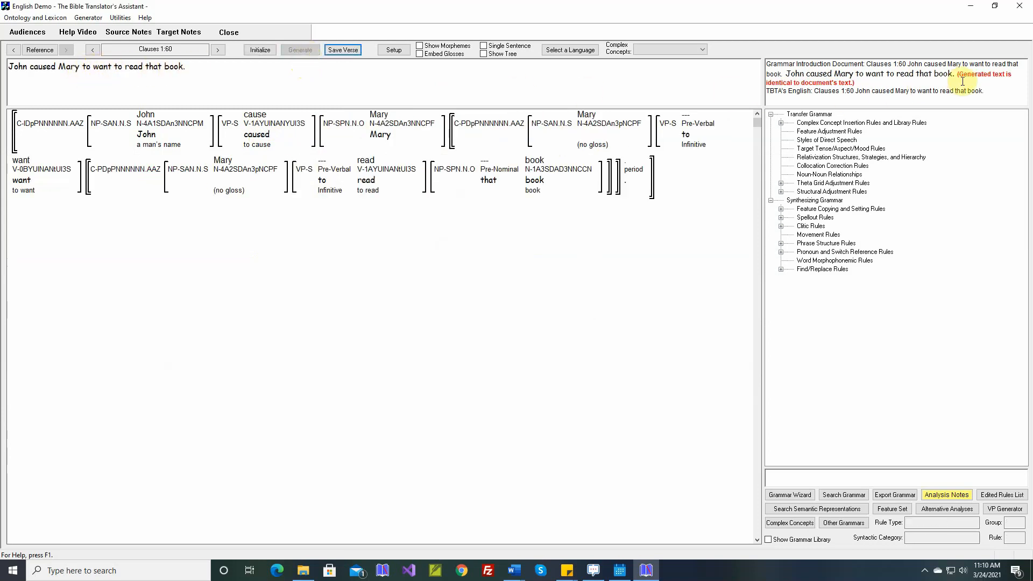
left_click(344, 52)
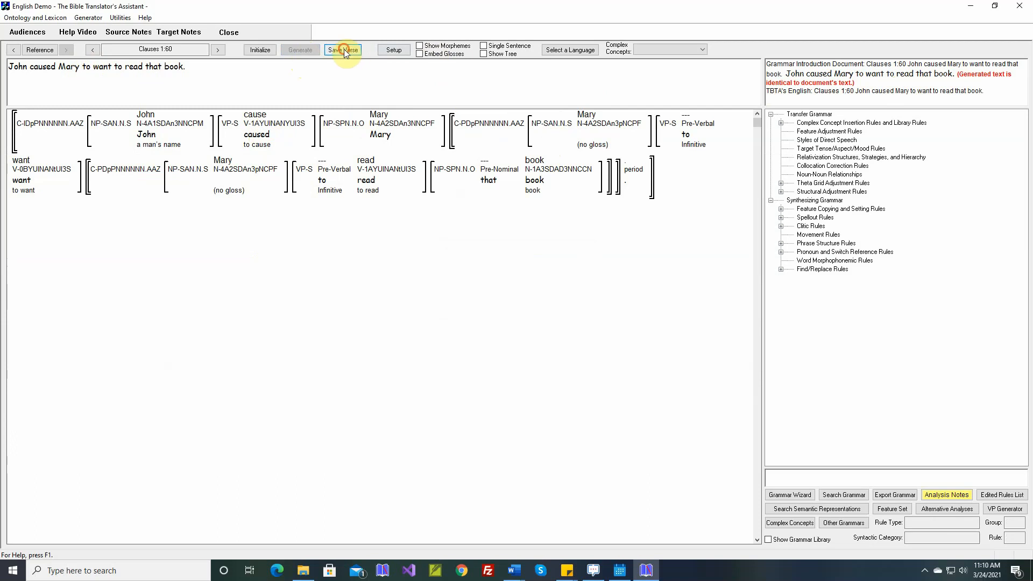
Step: Go to Clauses 1:61, inspect the cause word, then generate and save the verse
left_click(219, 50)
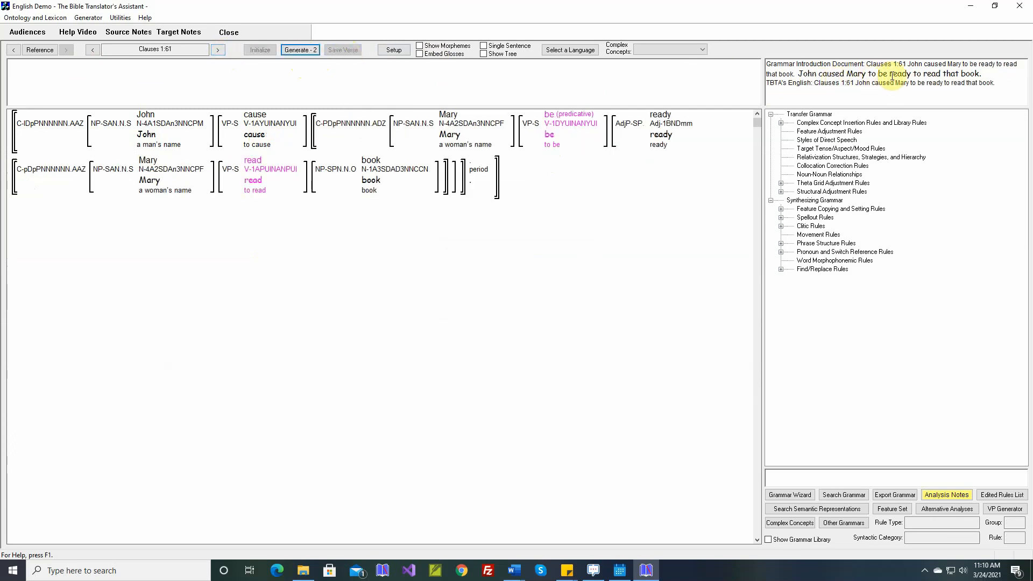
mouse_move(295, 117)
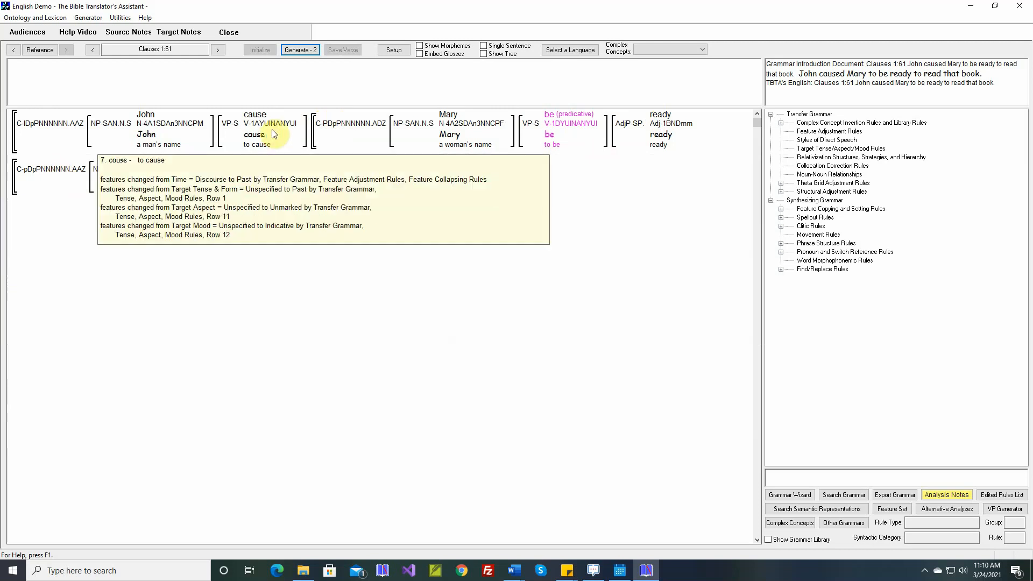
mouse_move(261, 122)
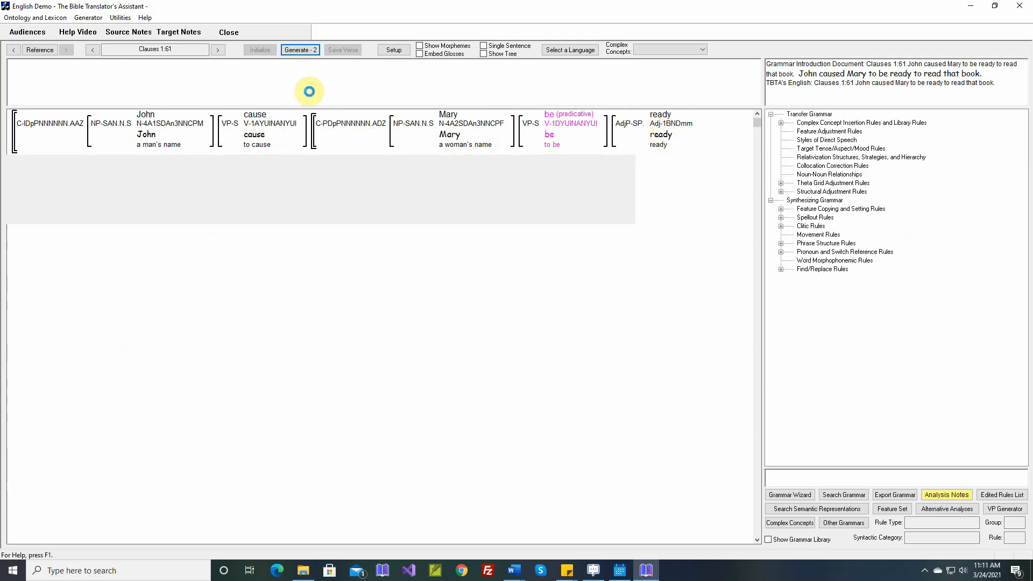
left_click(303, 50)
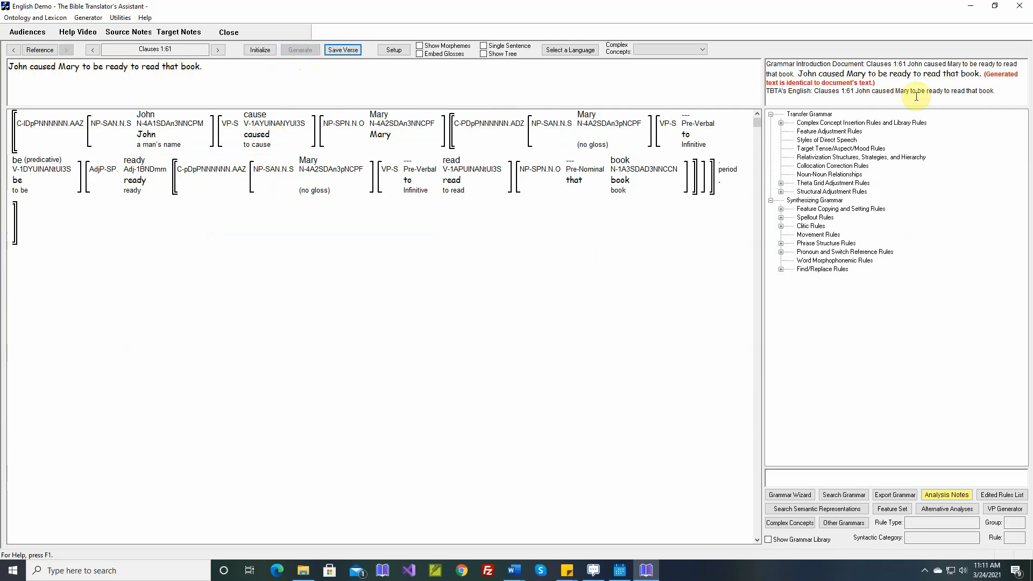
left_click(343, 50)
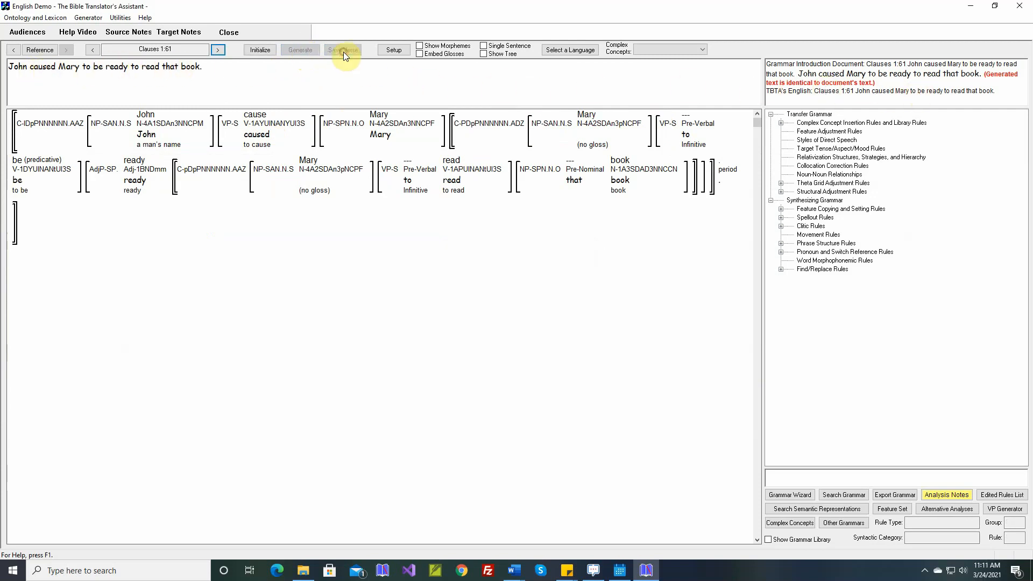
Step: Go to Clauses 1:62 and open the verb's theta grid adjustment rule for hope
left_click(218, 51)
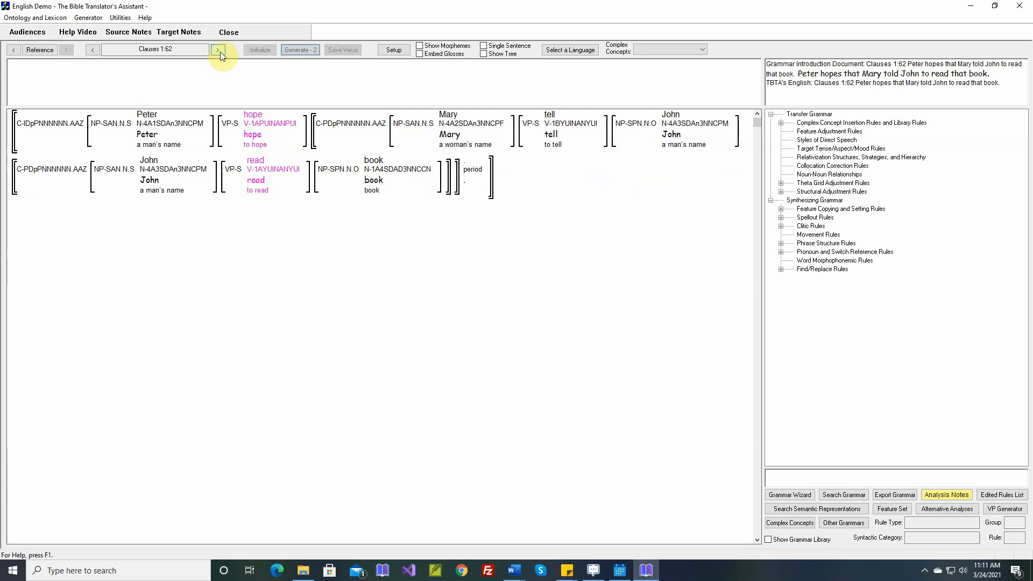
right_click(256, 122)
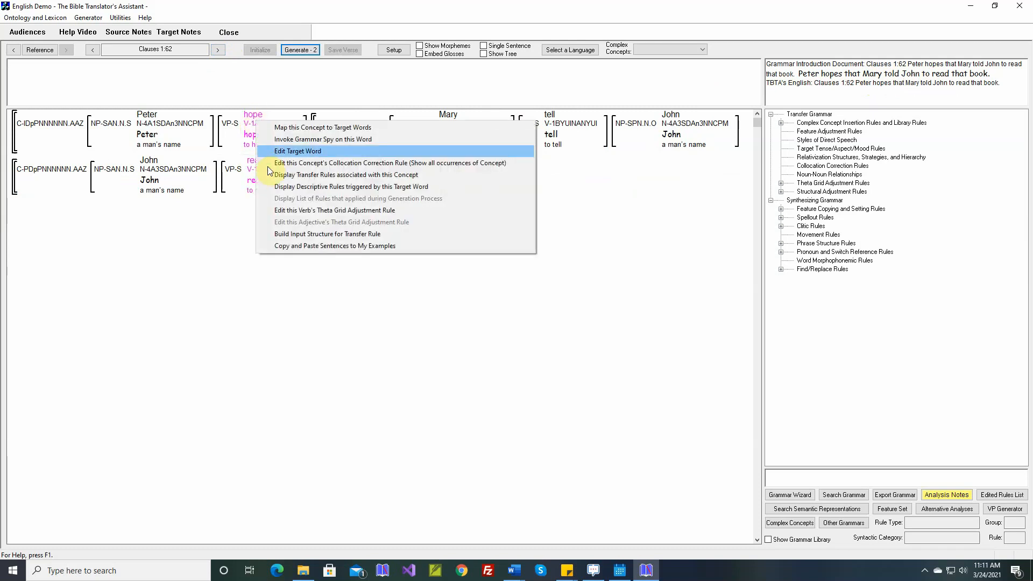
left_click(286, 210)
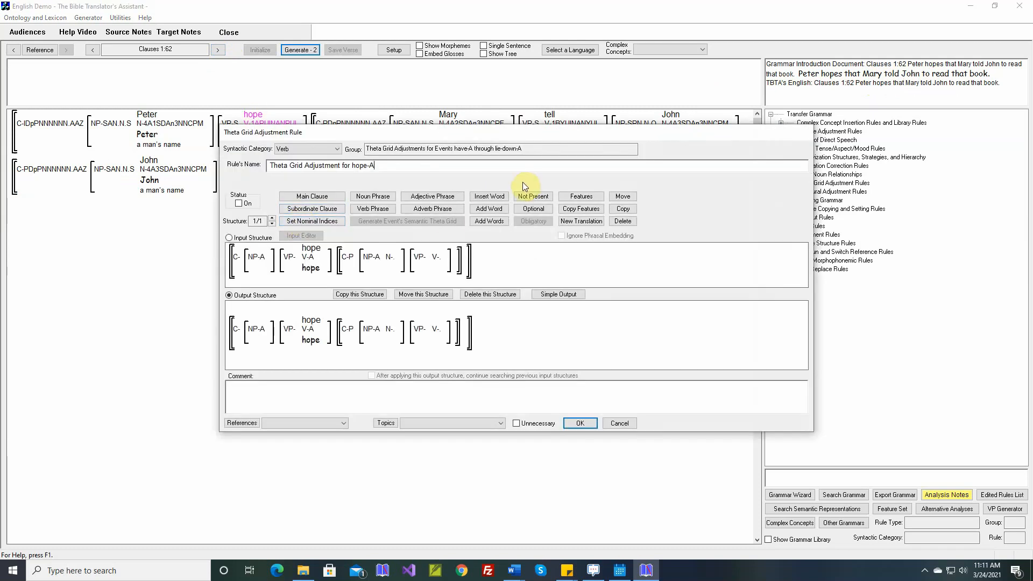
Step: In the hope rule's simple output for the complement clause, set the complementizer to that
left_click(544, 297)
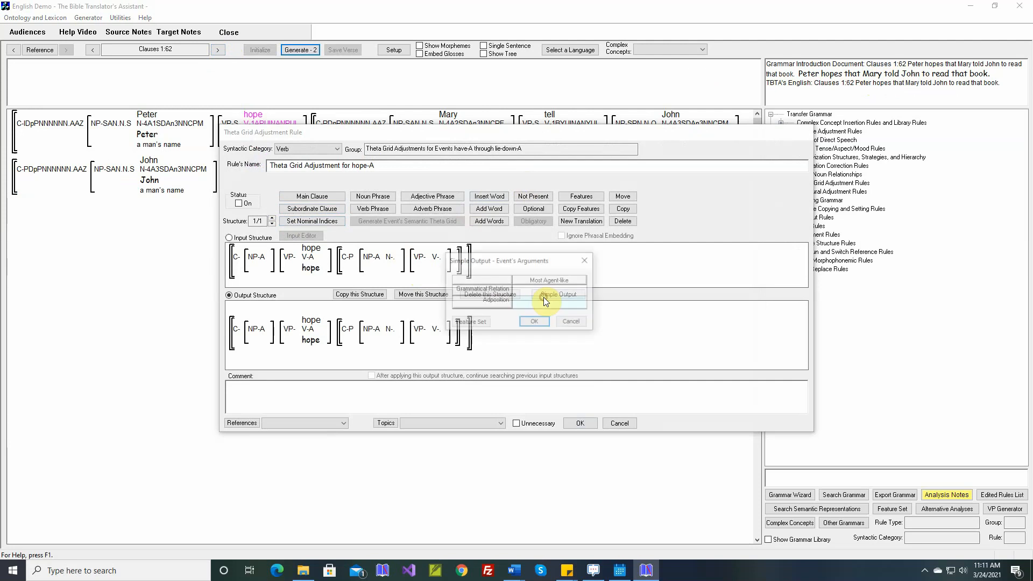
left_click(537, 322)
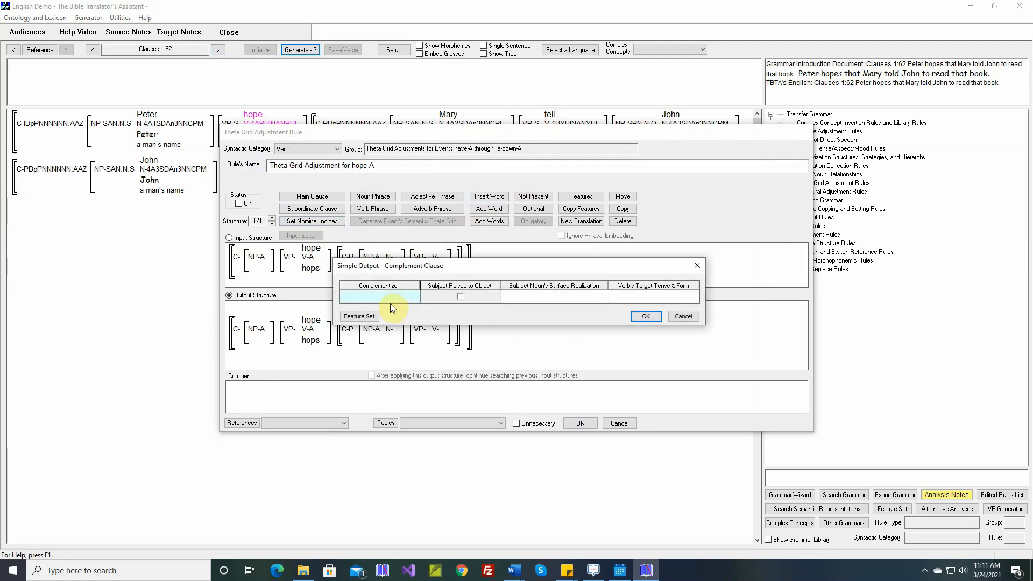
left_click(382, 296)
type("that")
key("Return")
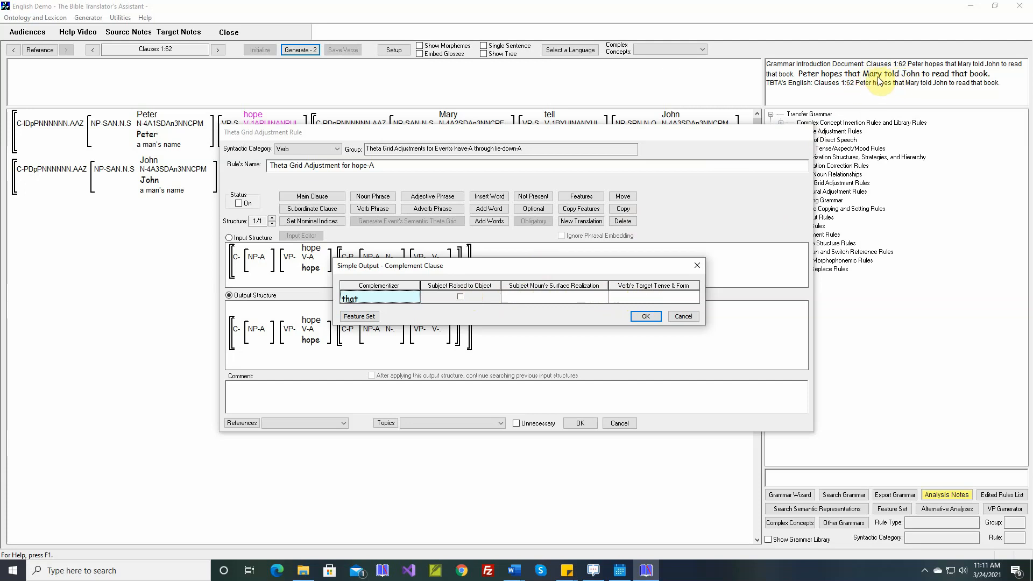
left_click(645, 317)
Step: Insert the comment from the selected Word document, switch the hope rule on, save it and generate the verse
right_click(562, 386)
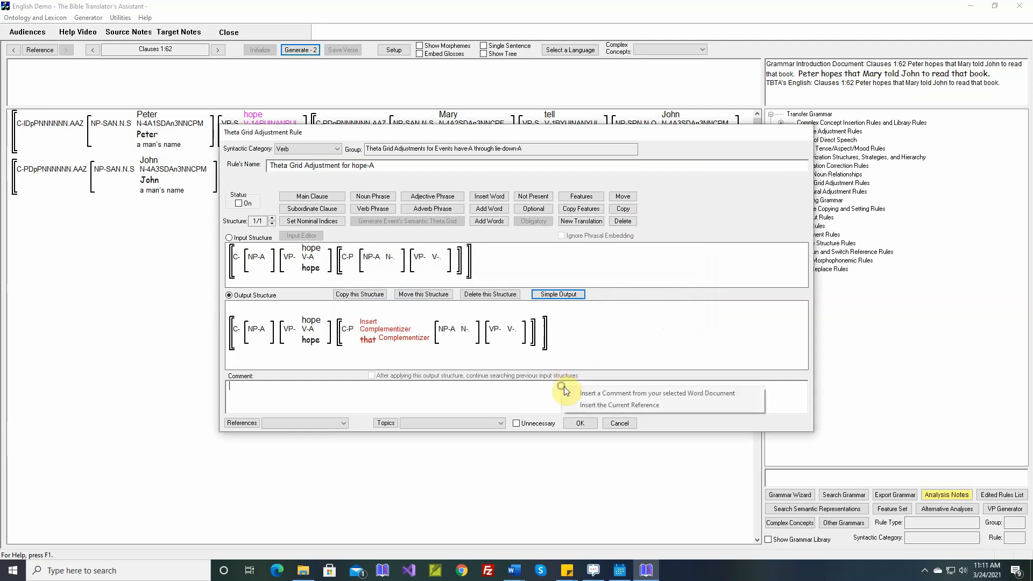
left_click(592, 392)
left_click(238, 203)
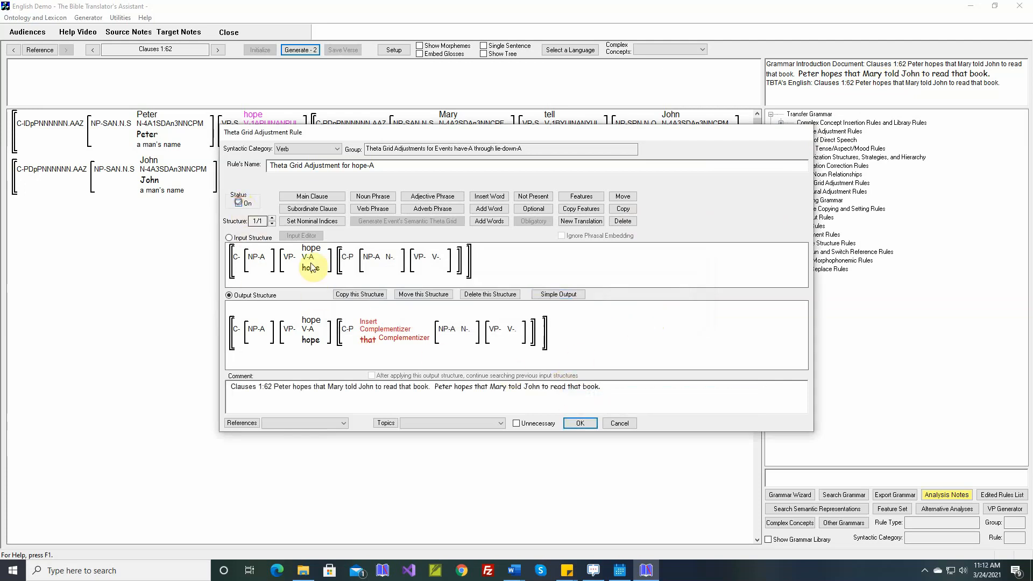
left_click(573, 423)
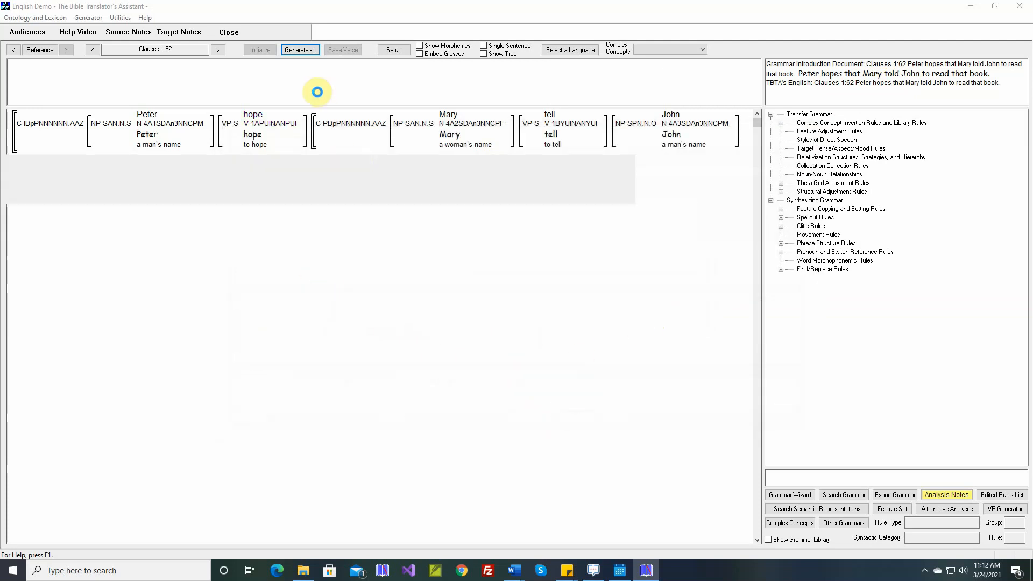
left_click(307, 52)
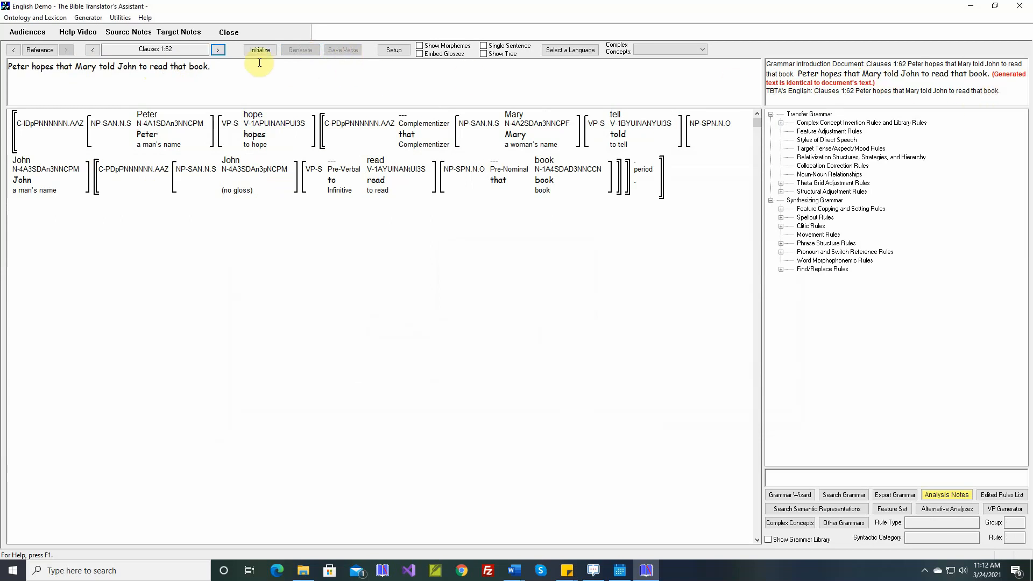
Step: Go to Clauses 1:63, inspect the features of its words and generate the verse
left_click(220, 52)
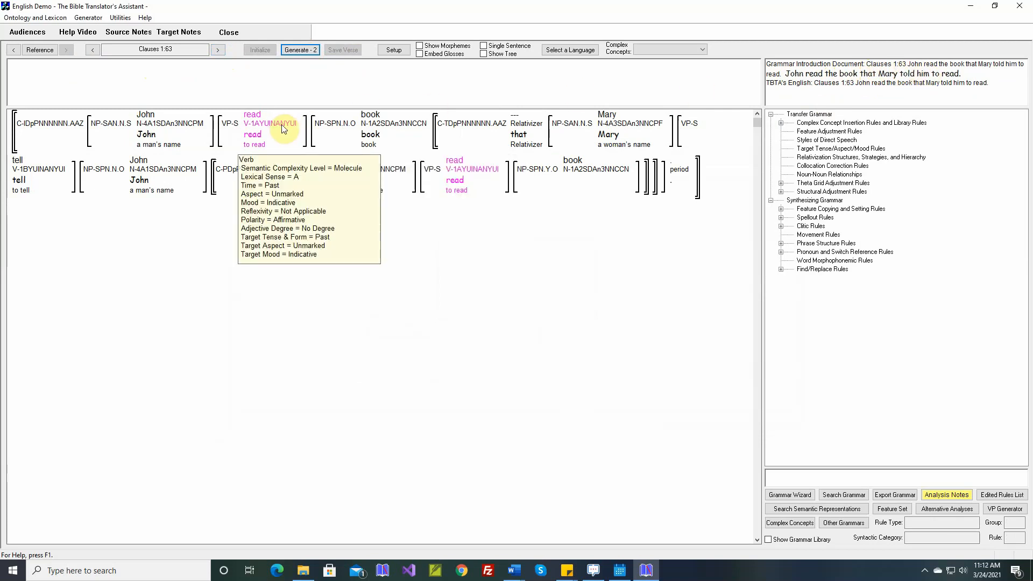
mouse_move(392, 119)
mouse_move(438, 126)
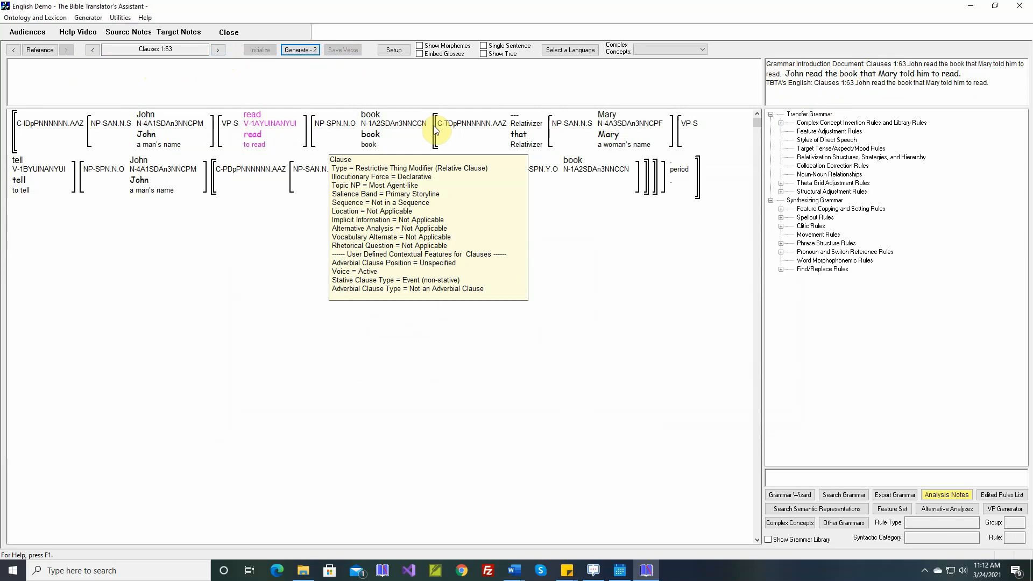
mouse_move(219, 172)
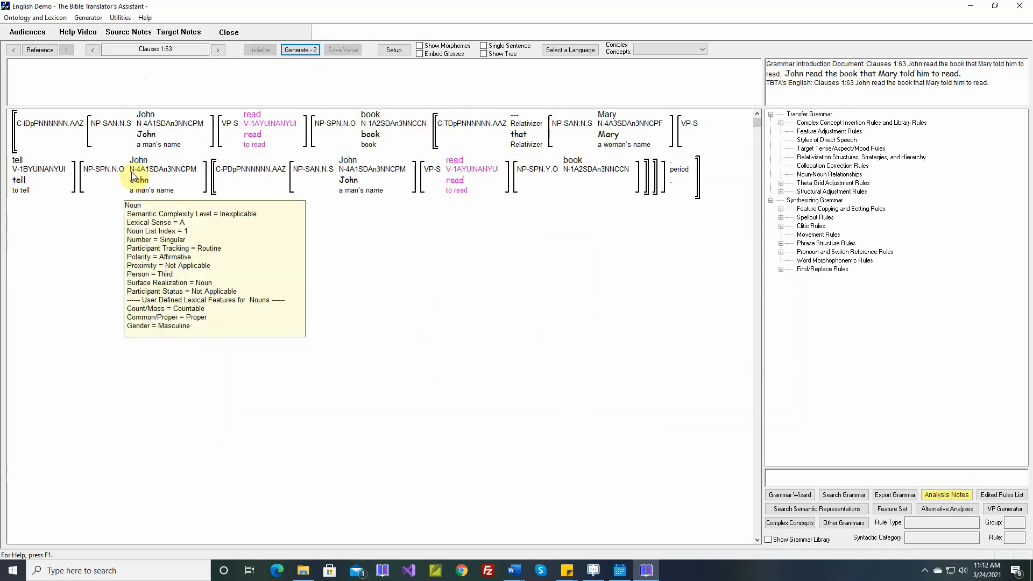
mouse_move(20, 168)
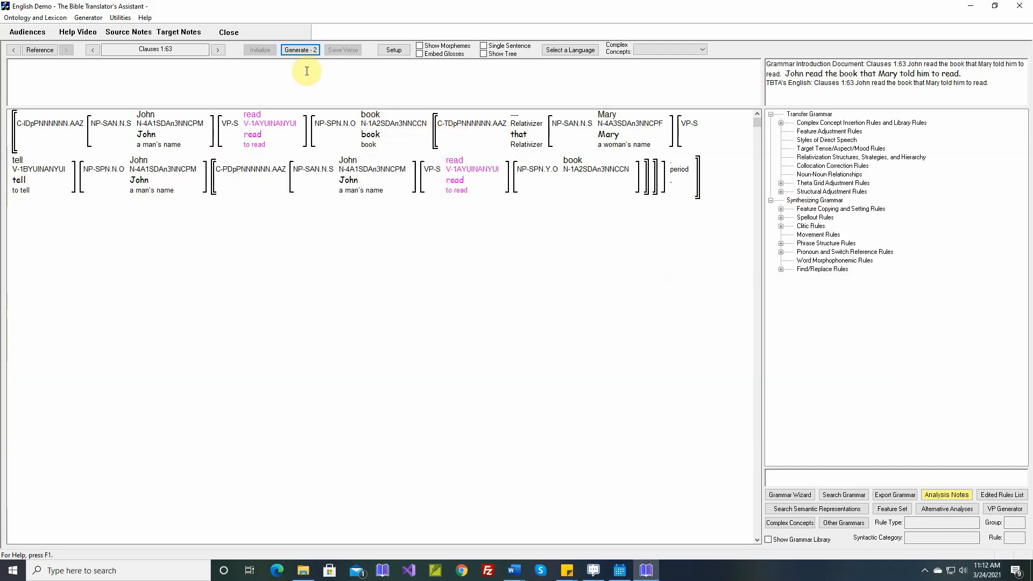
left_click(303, 50)
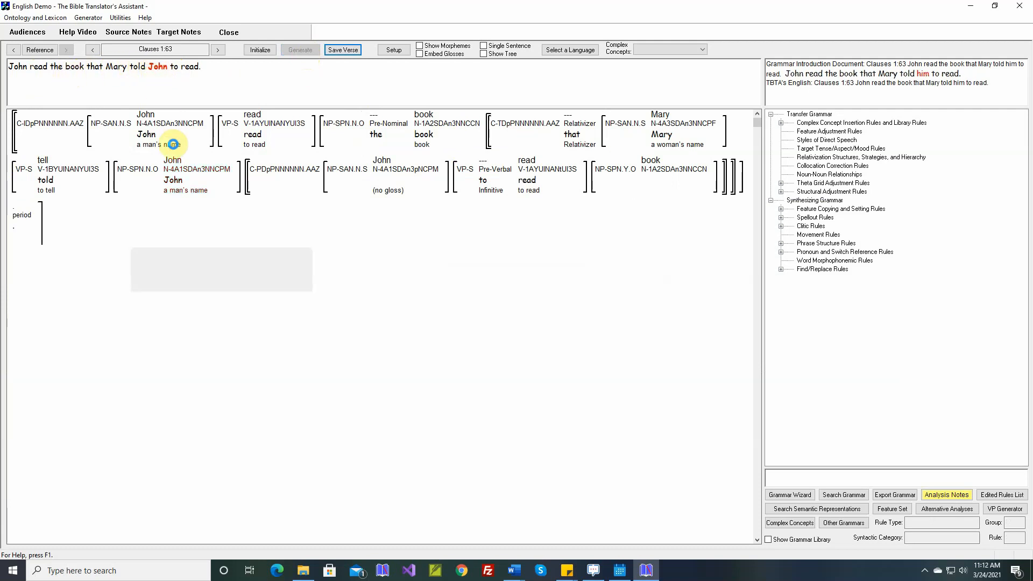
Step: Add a new Nouns rule under Pronoun and Switch Reference Identification Rules in the Identify all Pronouns group
mouse_move(176, 181)
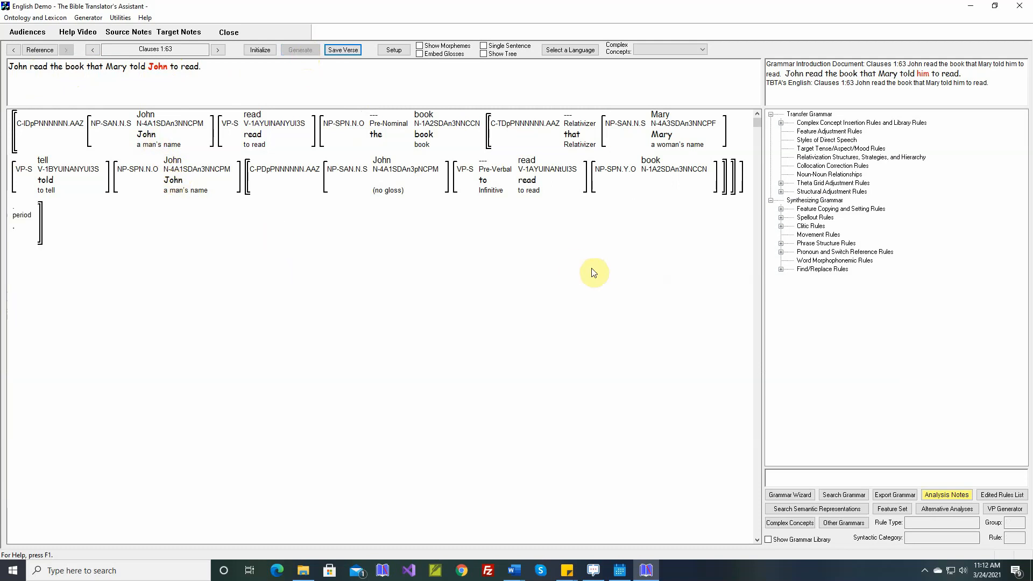
left_click(782, 252)
left_click(792, 262)
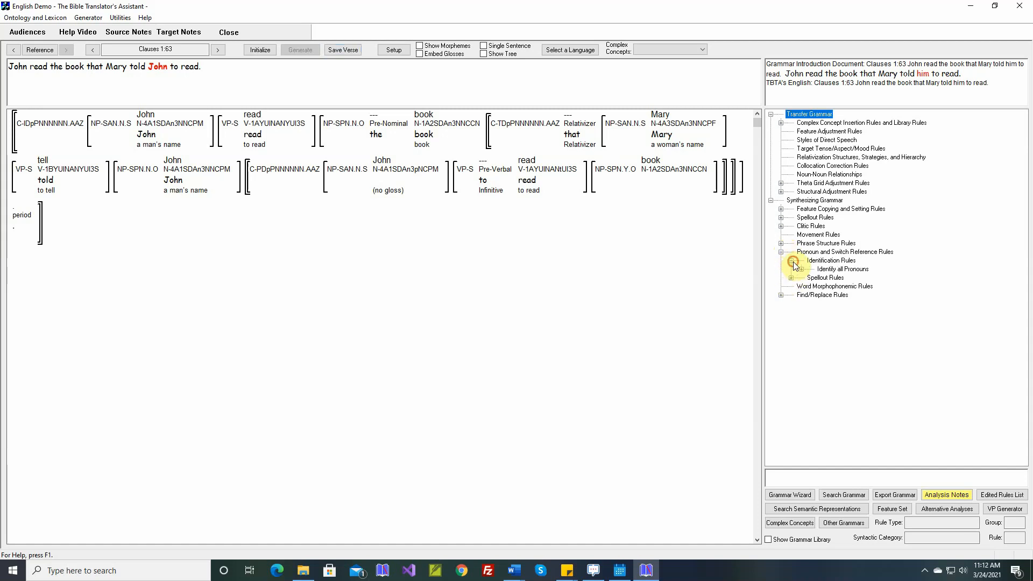
left_click(801, 269)
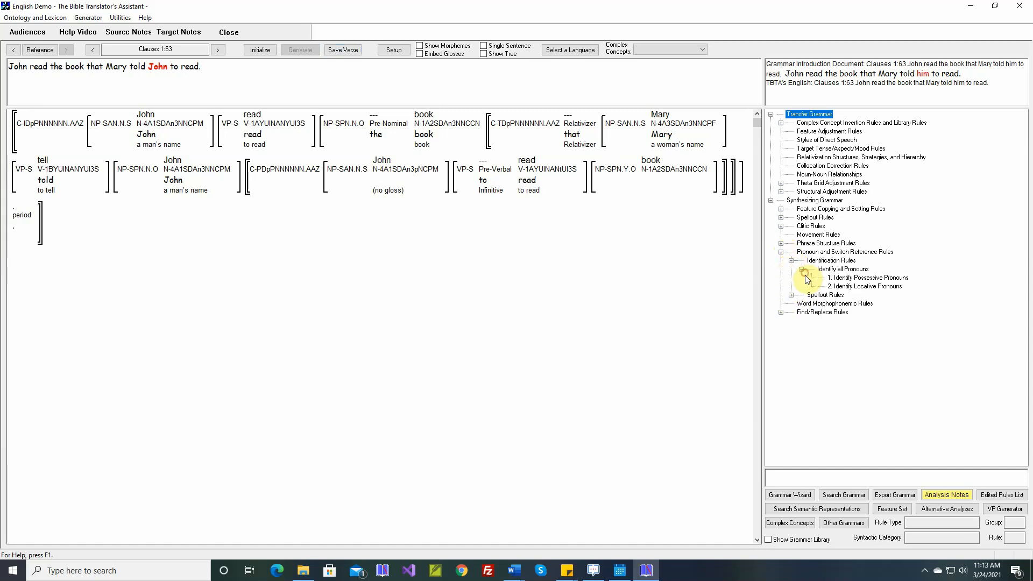
double_click(840, 270)
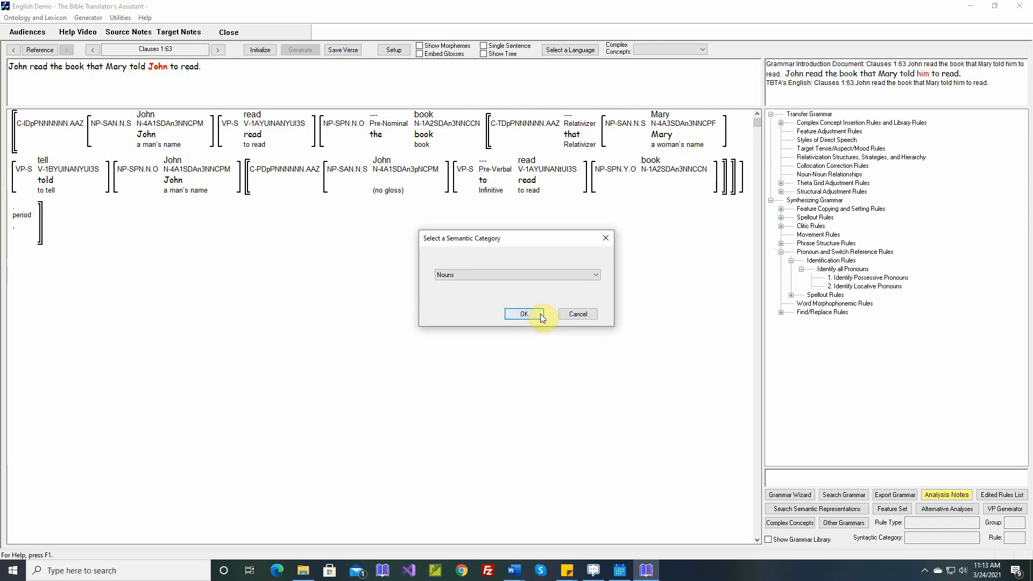
left_click(541, 314)
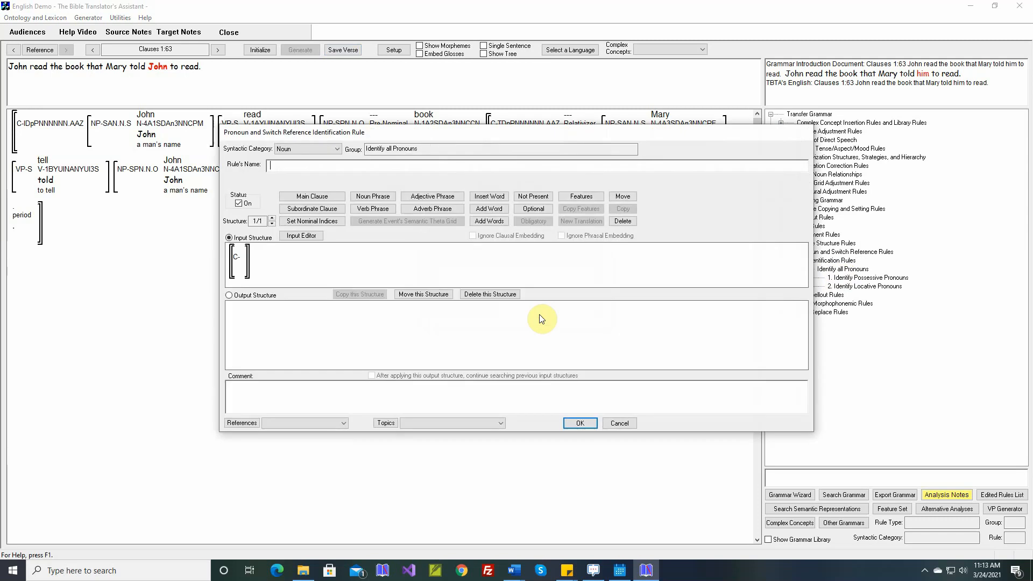
Step: Name the new rule Identify All Pronouns and build an input structure of a clause containing two noun phrases
type("Identify All Pronouns")
left_click(303, 237)
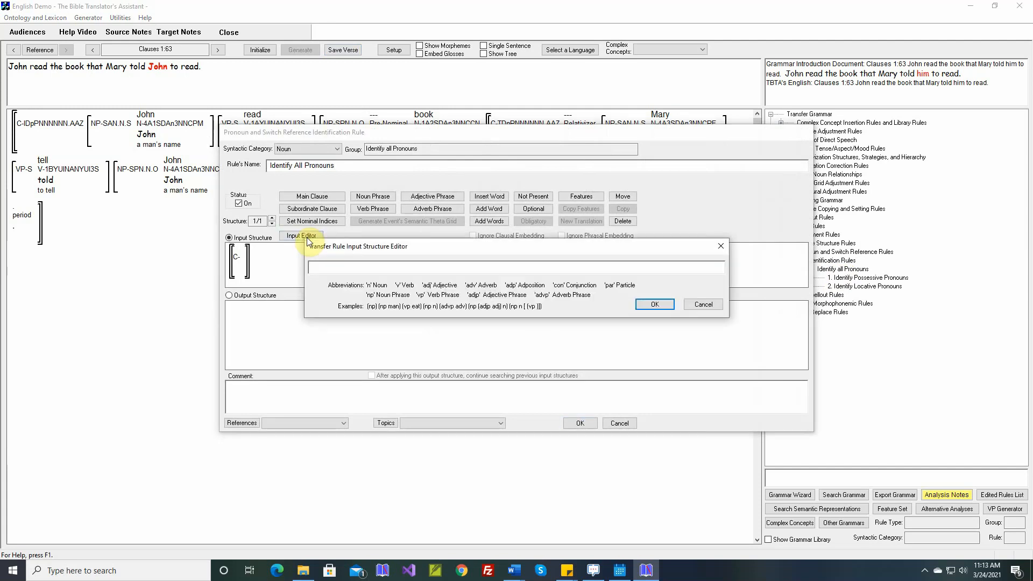
type("(np n) (np n")
key("Return")
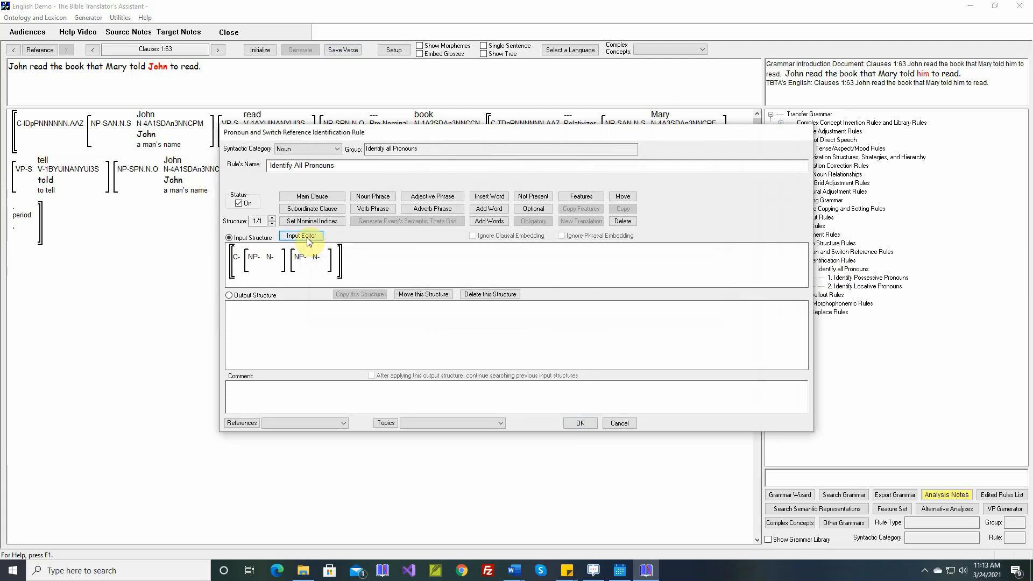
Step: Set the first noun phrase's grammatical relation feature to Subject
left_click(581, 197)
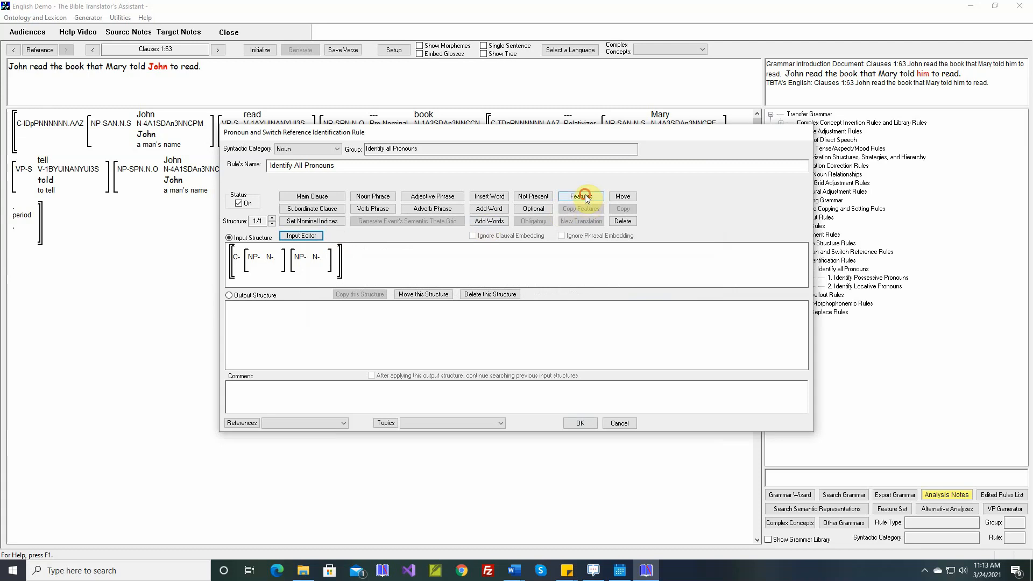
left_click(259, 264)
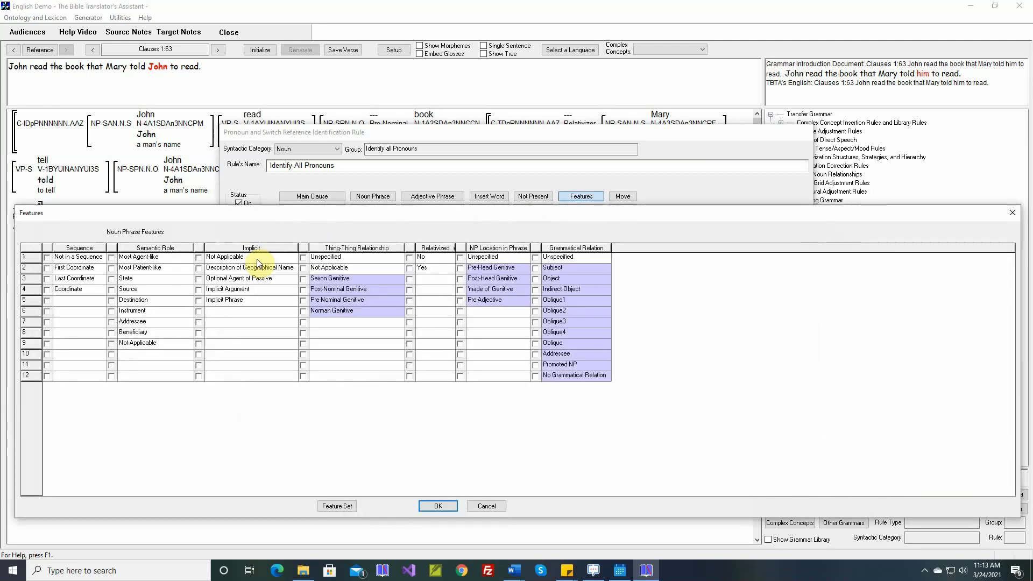
left_click(535, 268)
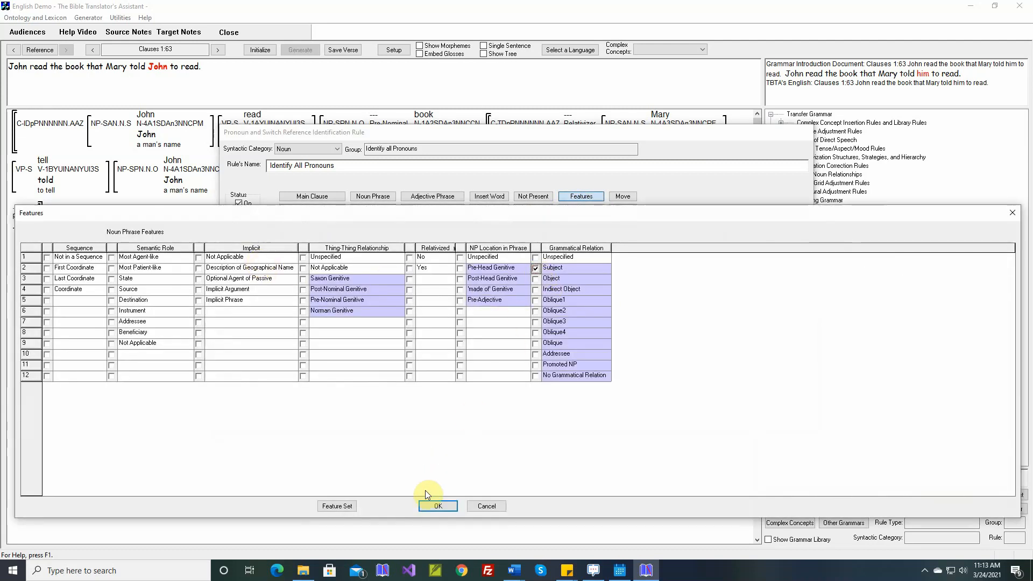
left_click(436, 506)
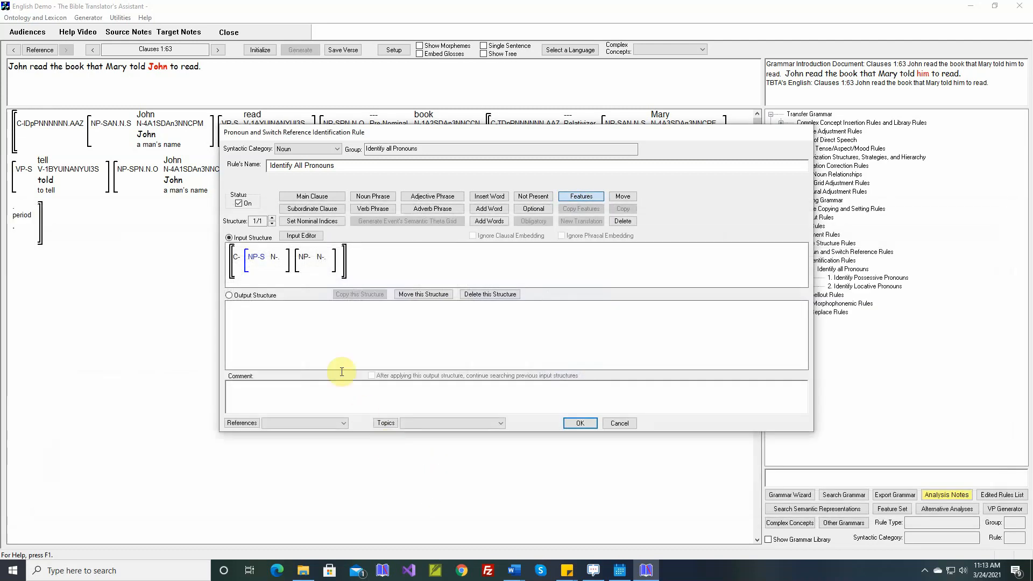
Step: Give the nouns of both noun phrases the same nominal index i
left_click(310, 264)
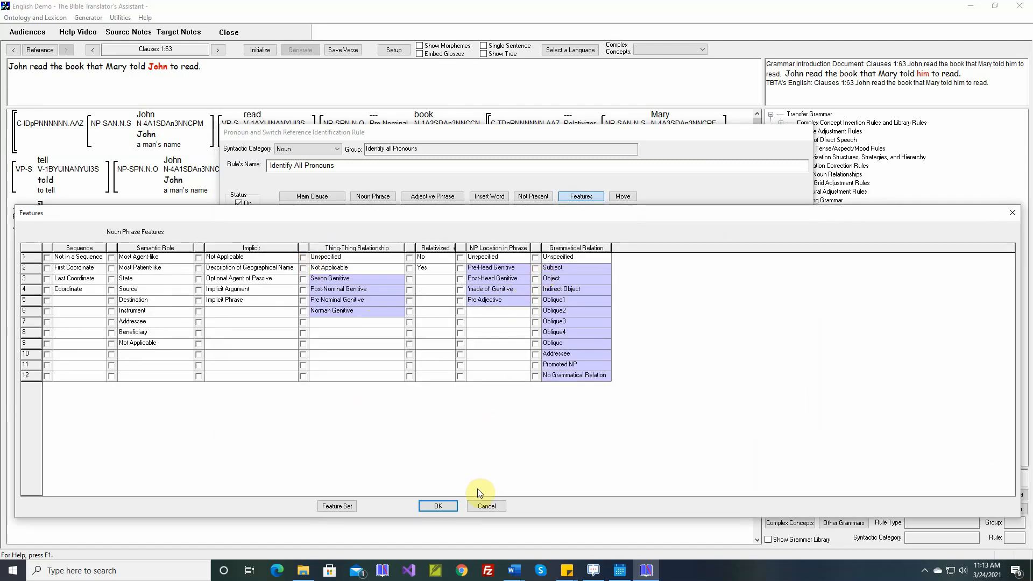
left_click(487, 506)
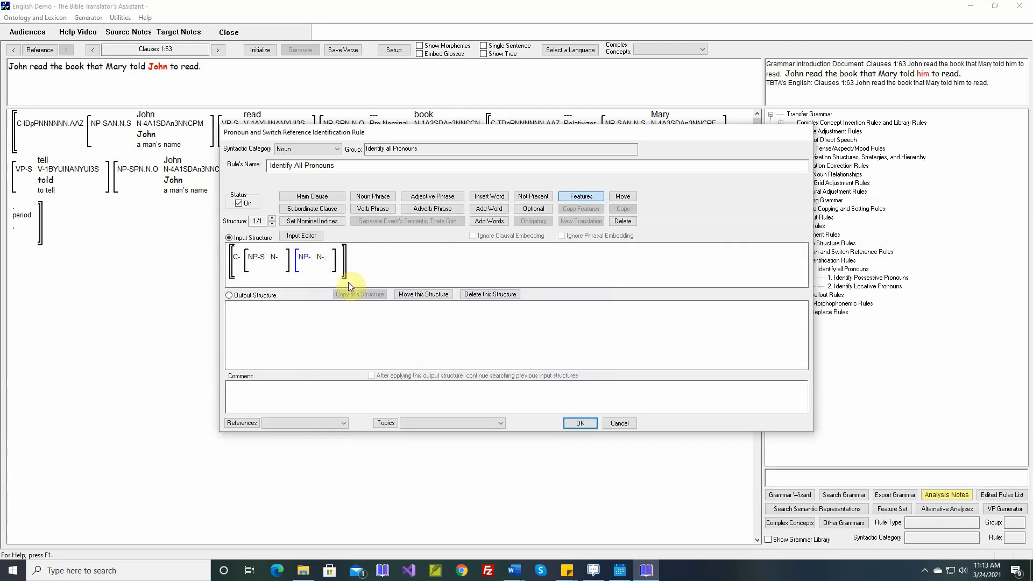
left_click(307, 221)
left_click(276, 256)
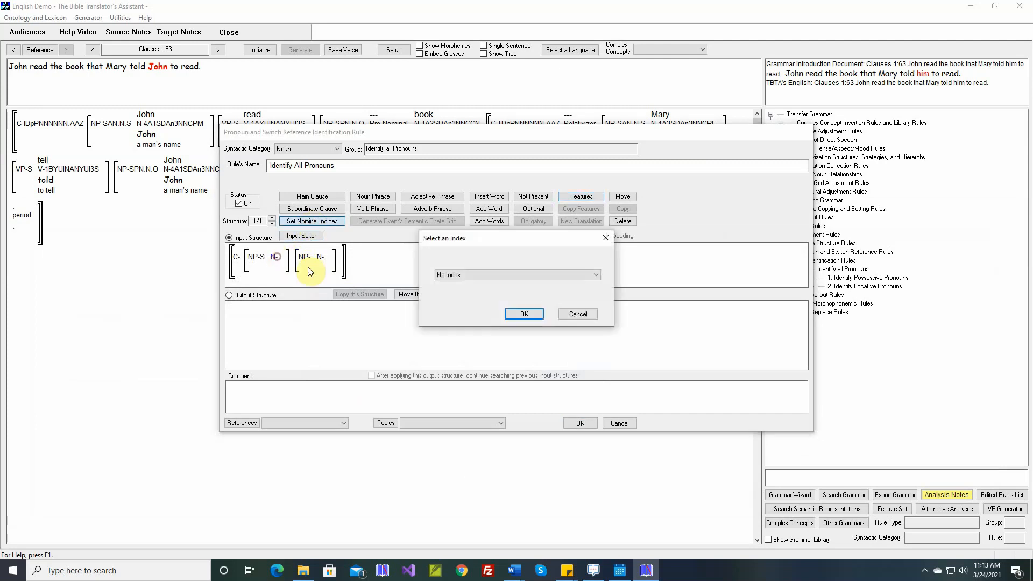
left_click(462, 277)
left_click(457, 292)
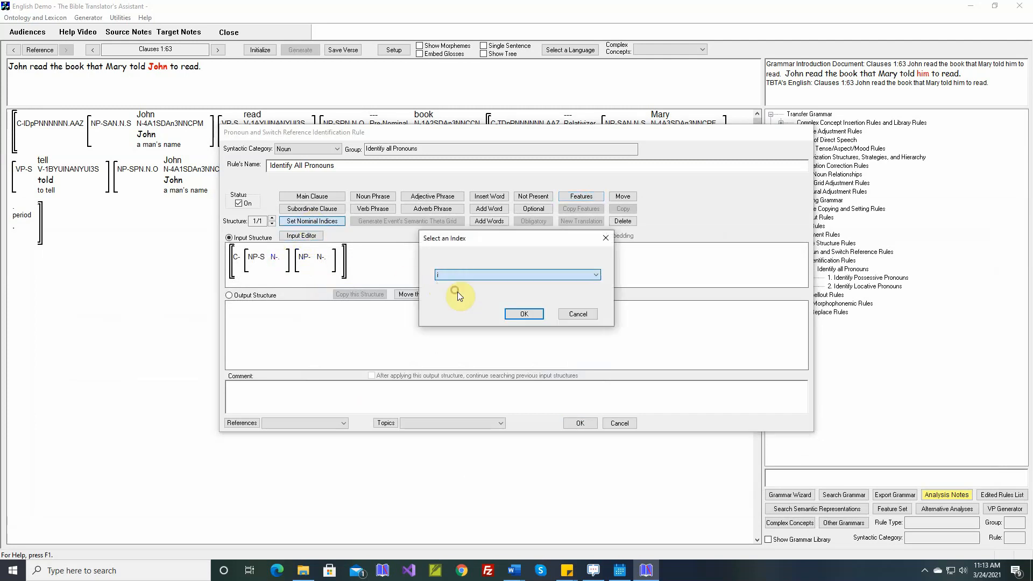
left_click(512, 315)
left_click(326, 261)
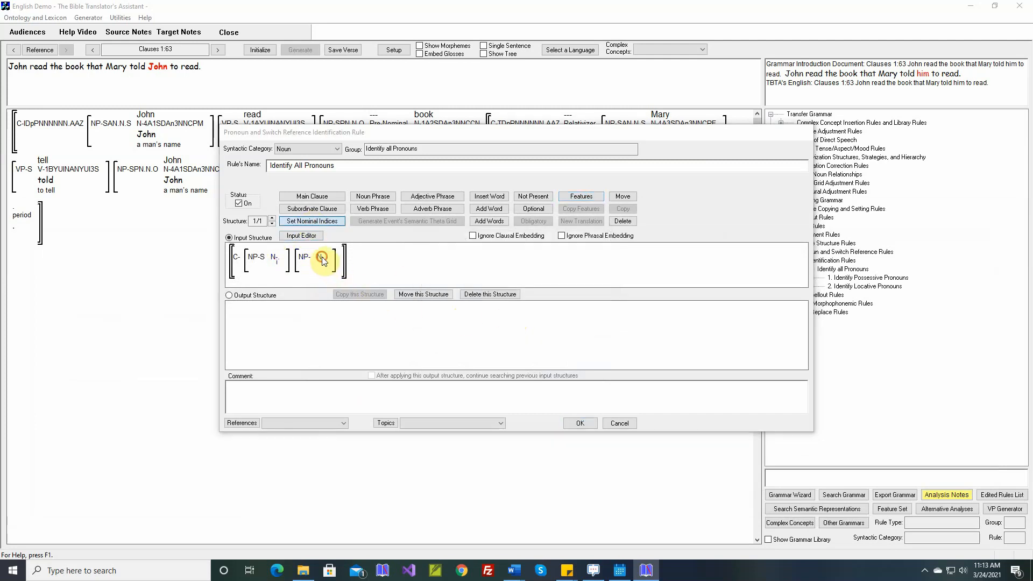
left_click(447, 277)
left_click(447, 292)
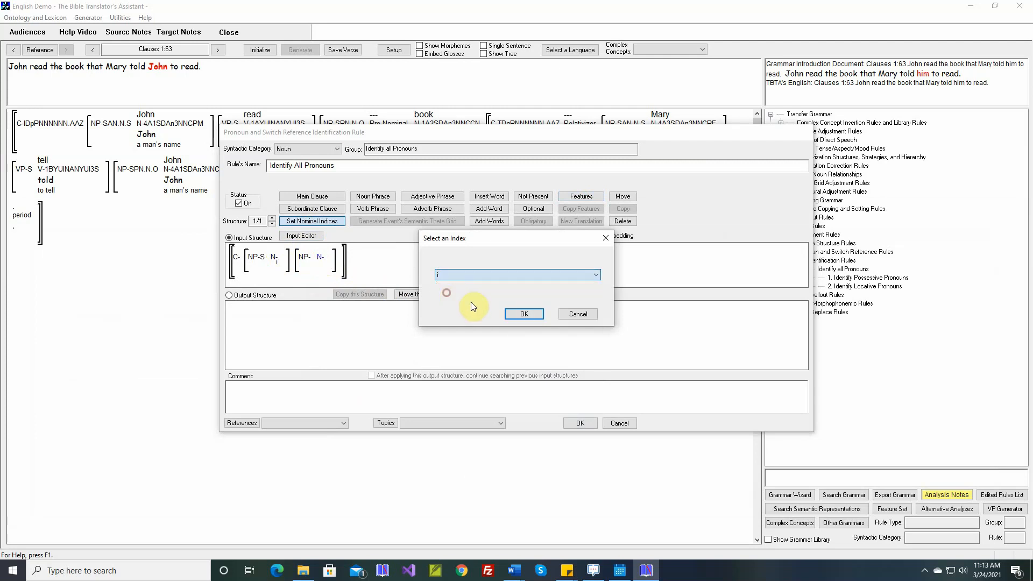
left_click(507, 314)
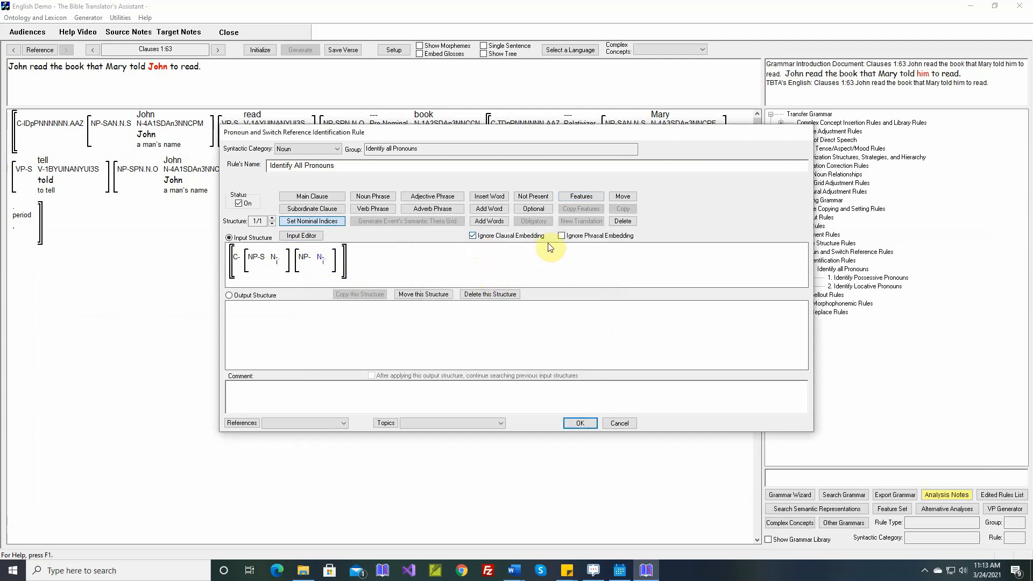
Step: Turn on Ignore Phrasal Embedding for the rule's input structure
left_click(562, 237)
left_click_drag(508, 136, 442, 134)
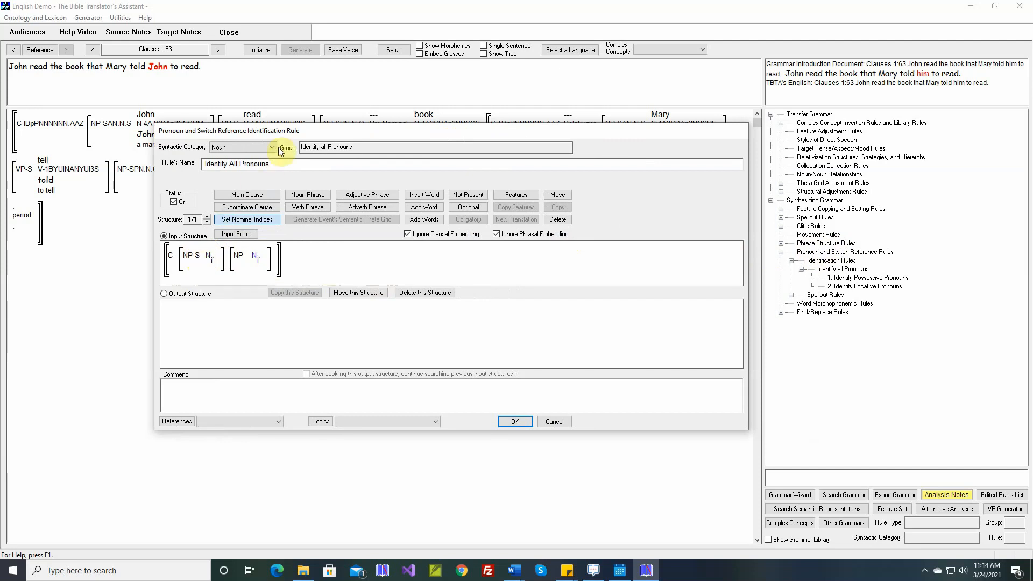
left_click_drag(289, 129, 280, 189)
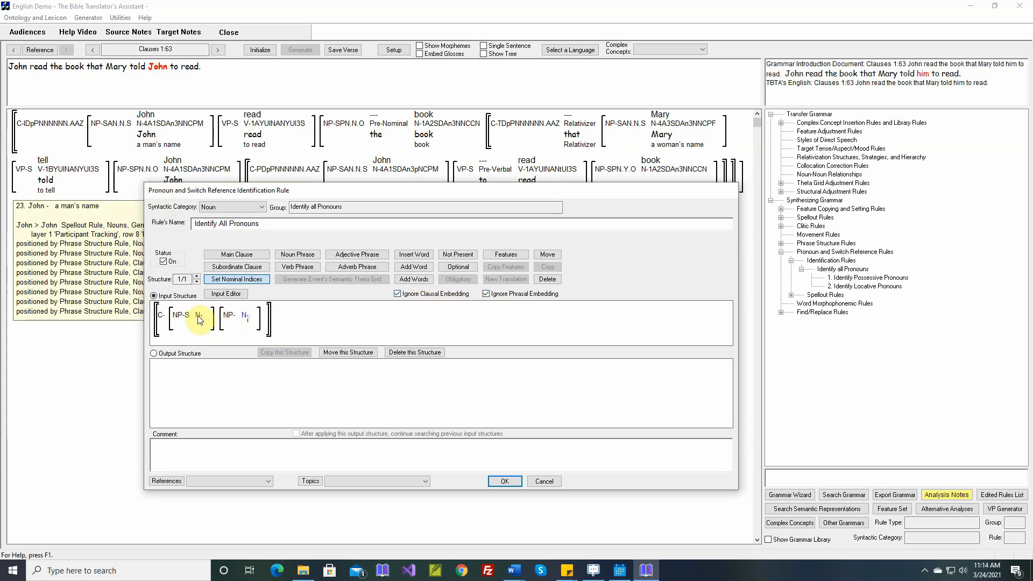
Step: In the output structure, set the second noun's surface realization to Personal Pronoun
left_click(187, 354)
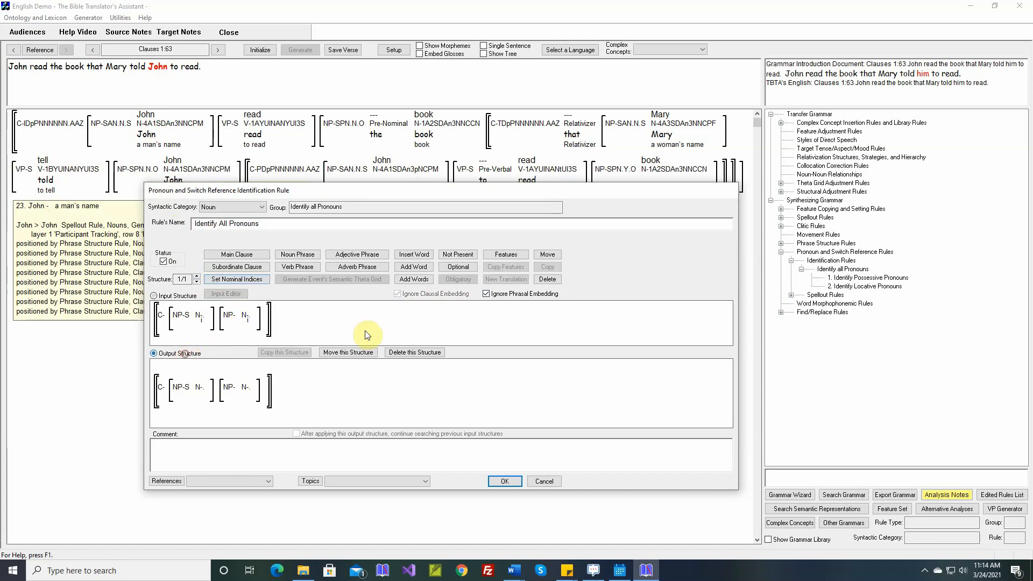
double_click(246, 386)
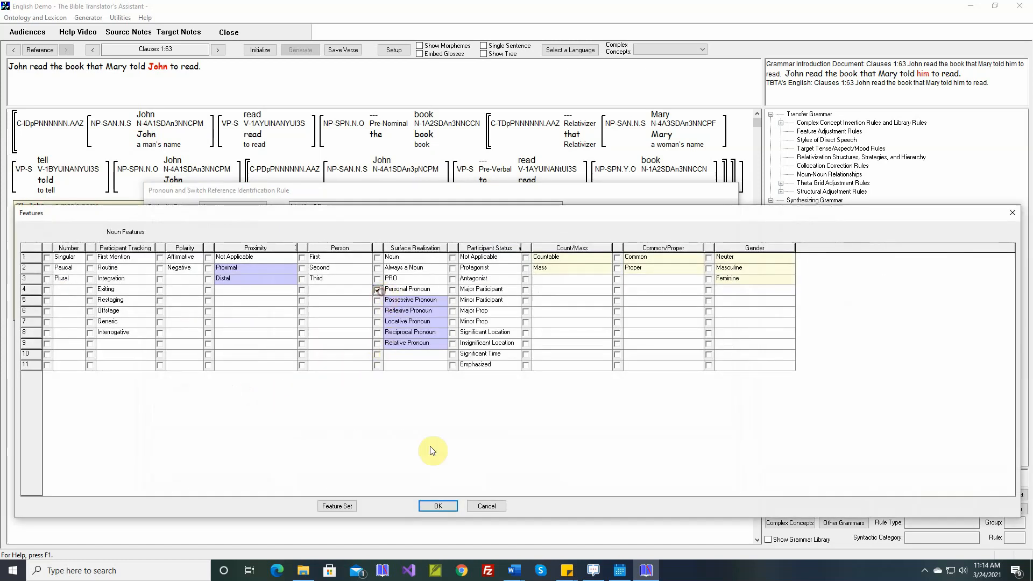
left_click(431, 506)
Step: Insert the comment from the selected Word document and save the rule
right_click(395, 445)
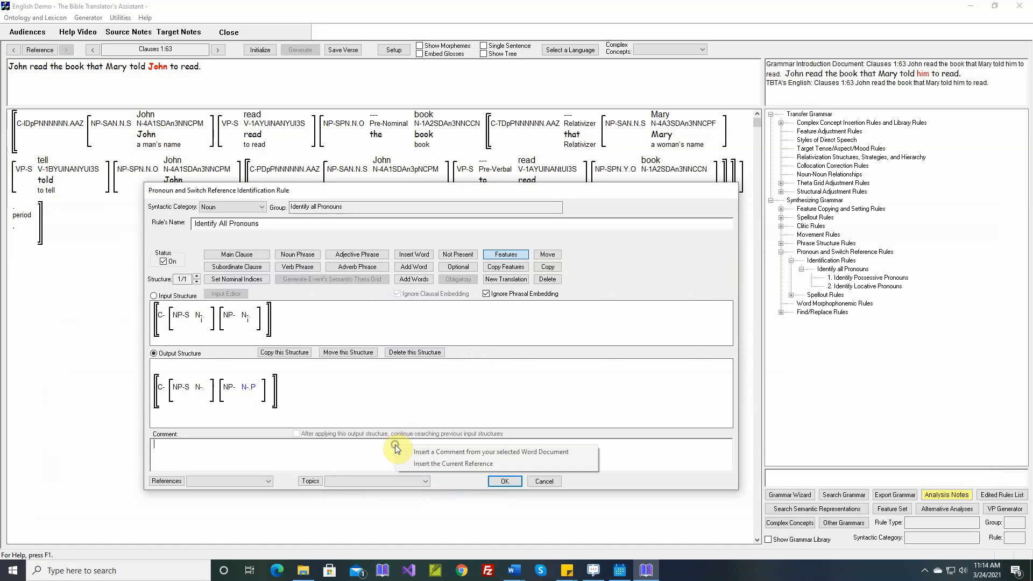
left_click(410, 454)
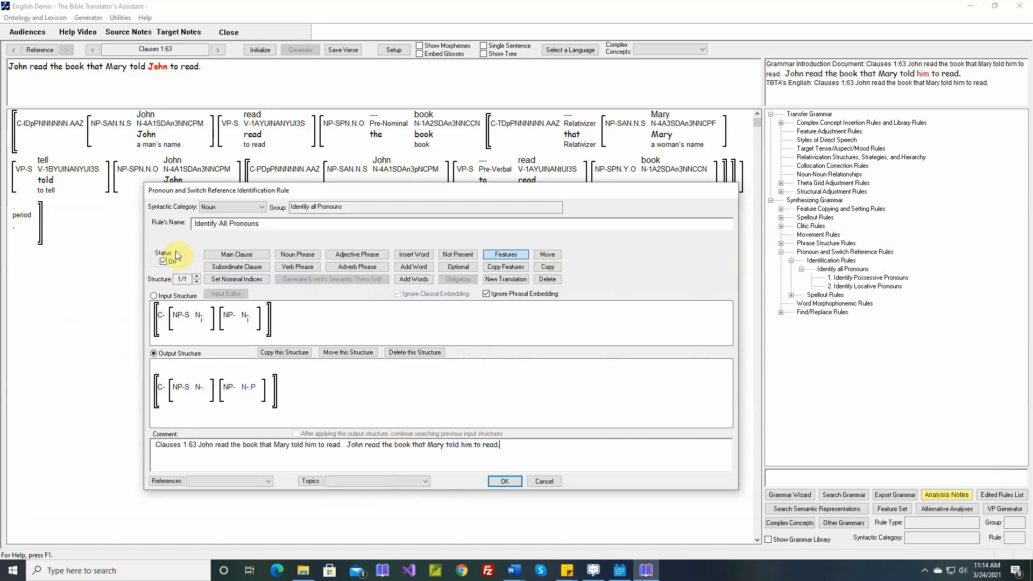
left_click(505, 481)
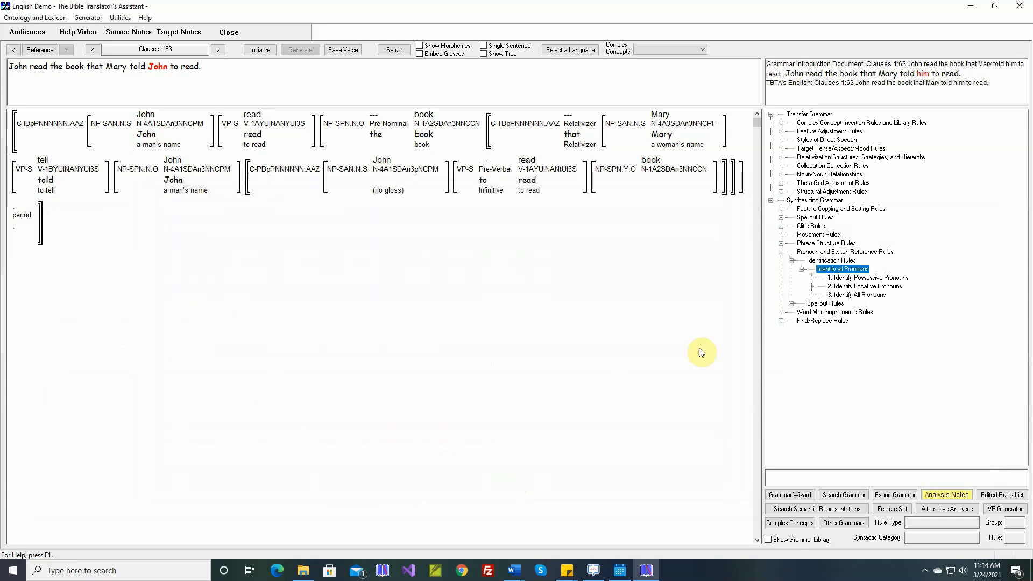
Step: Move the Identify All Pronouns rule to the top of the Identify all Pronouns group
left_click(852, 295)
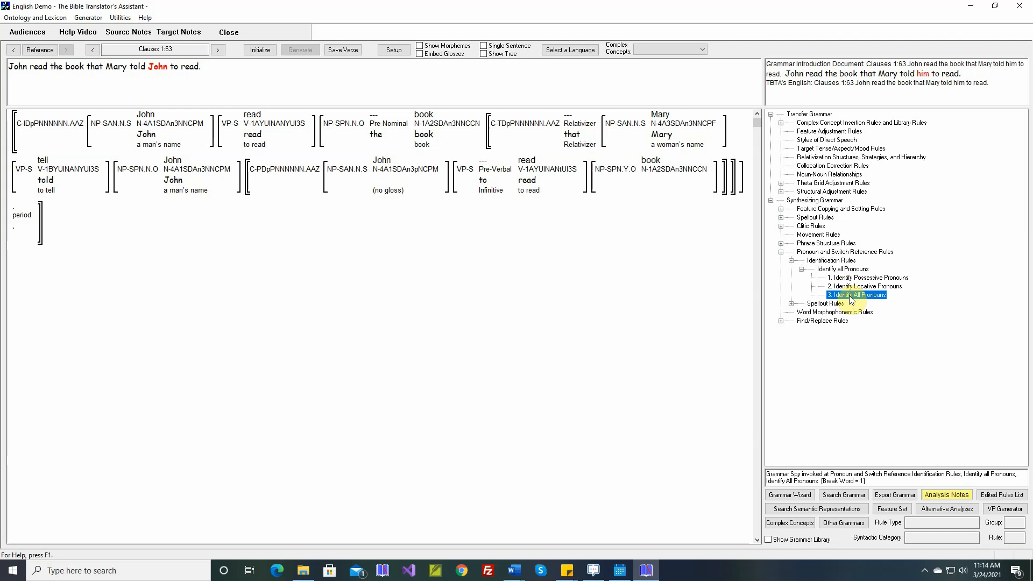
left_click_drag(851, 300, 843, 269)
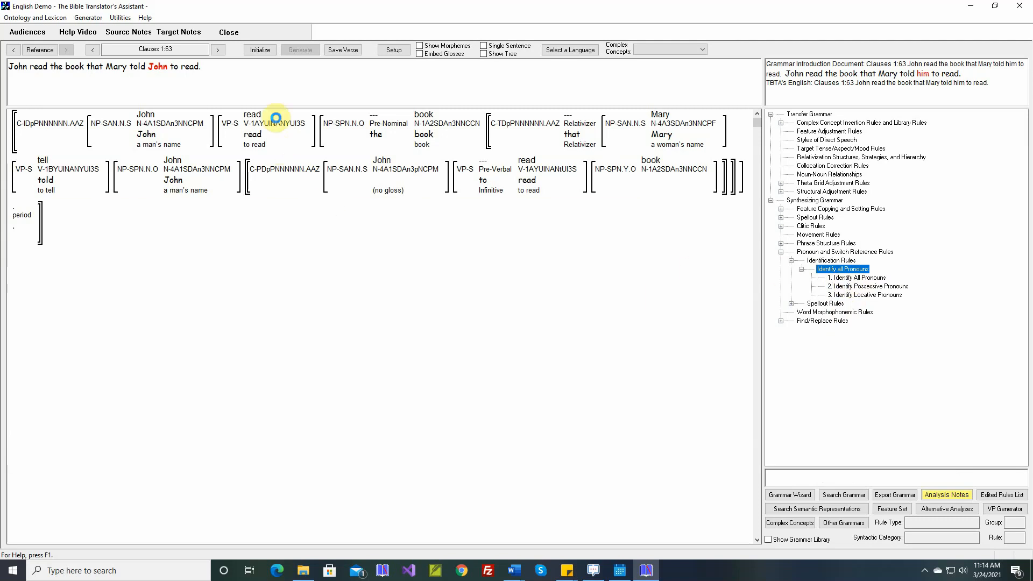
Step: Reinitialize, generate and save the verse
left_click(261, 49)
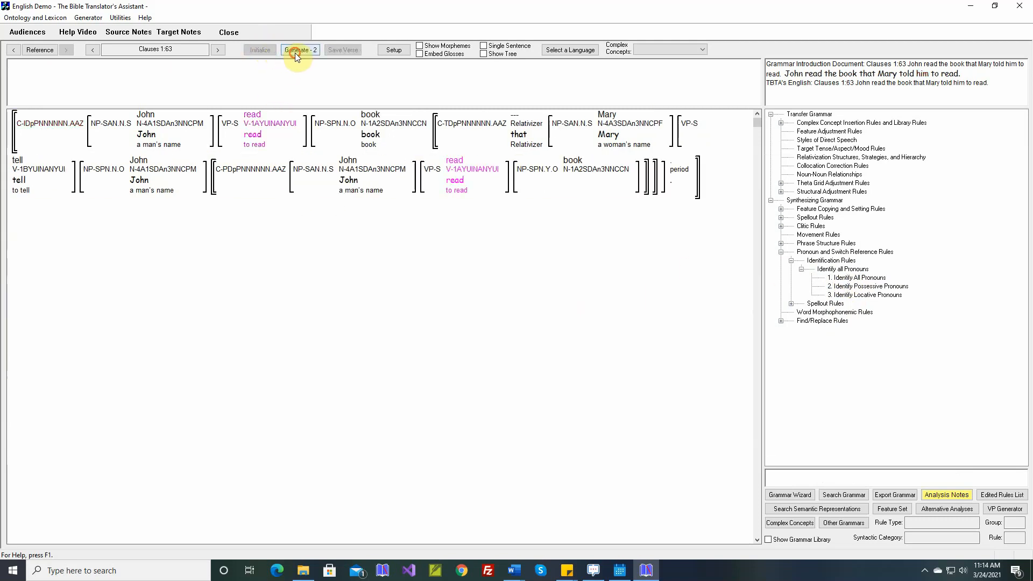
left_click(294, 50)
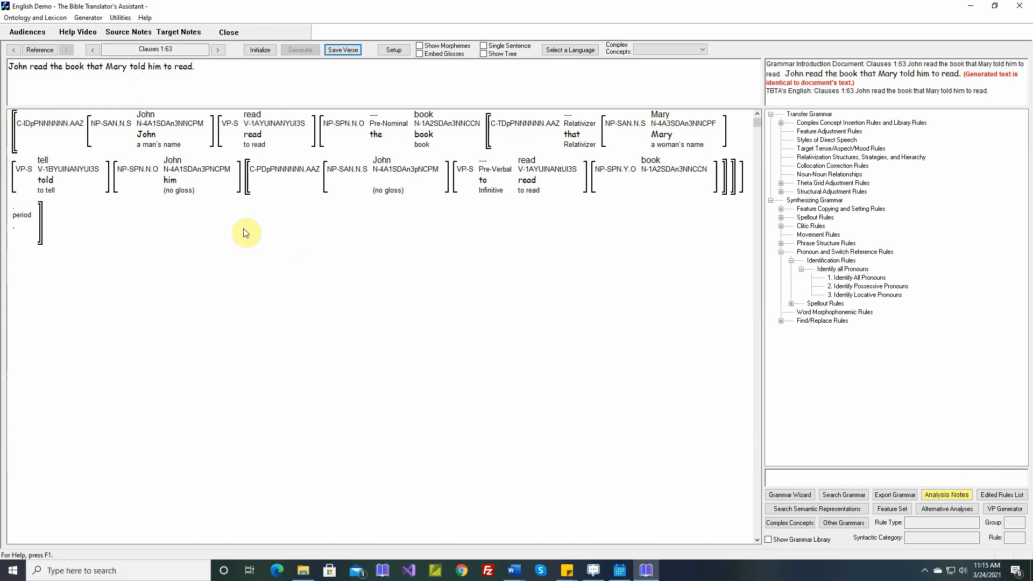
mouse_move(169, 180)
left_click(347, 52)
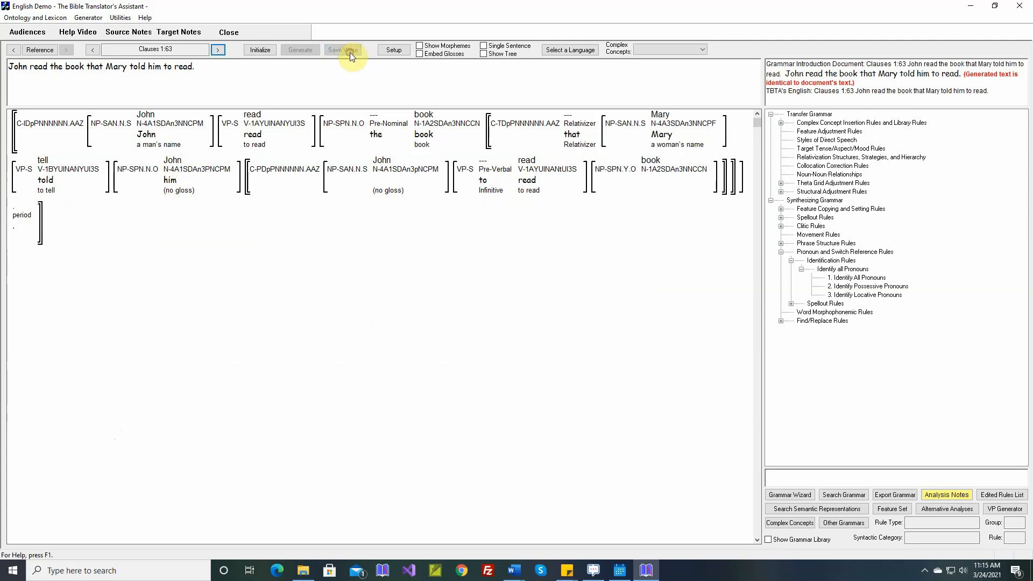
Step: Go to Clauses 1:64 and, in be's theta grid adjustment rule, set the complement clause's complementizer to that
left_click(218, 54)
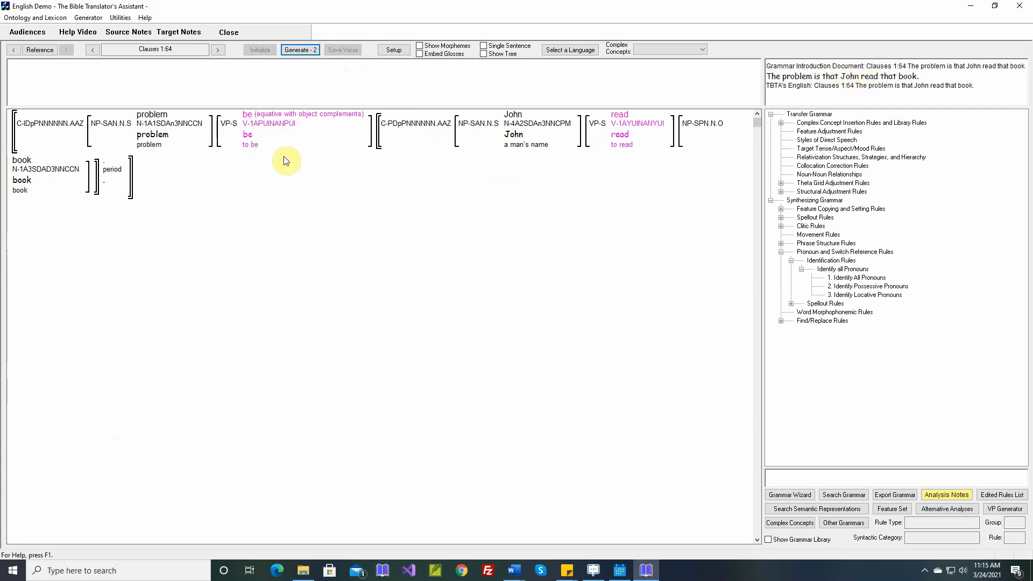
mouse_move(251, 122)
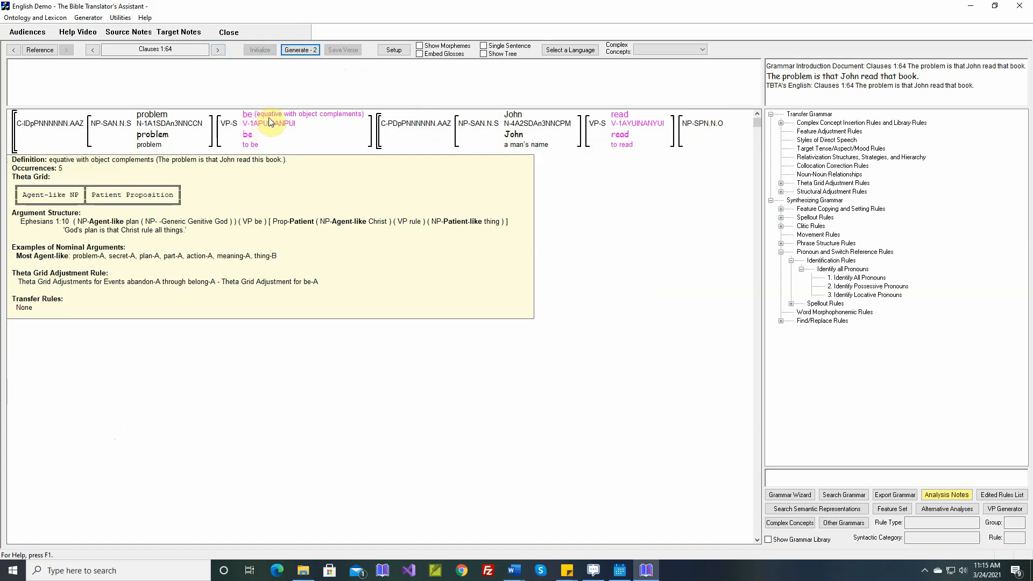
right_click(263, 119)
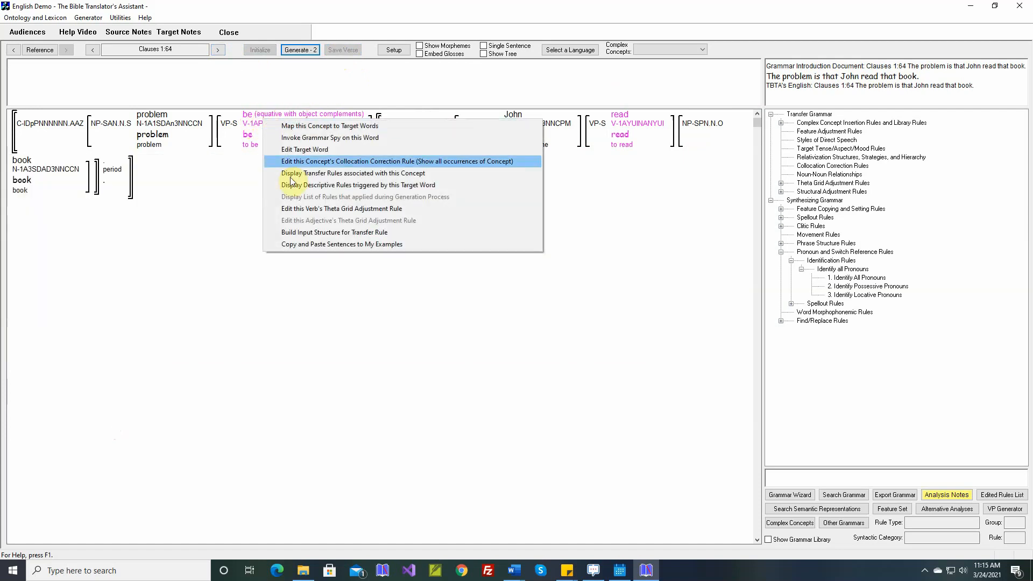
left_click(304, 209)
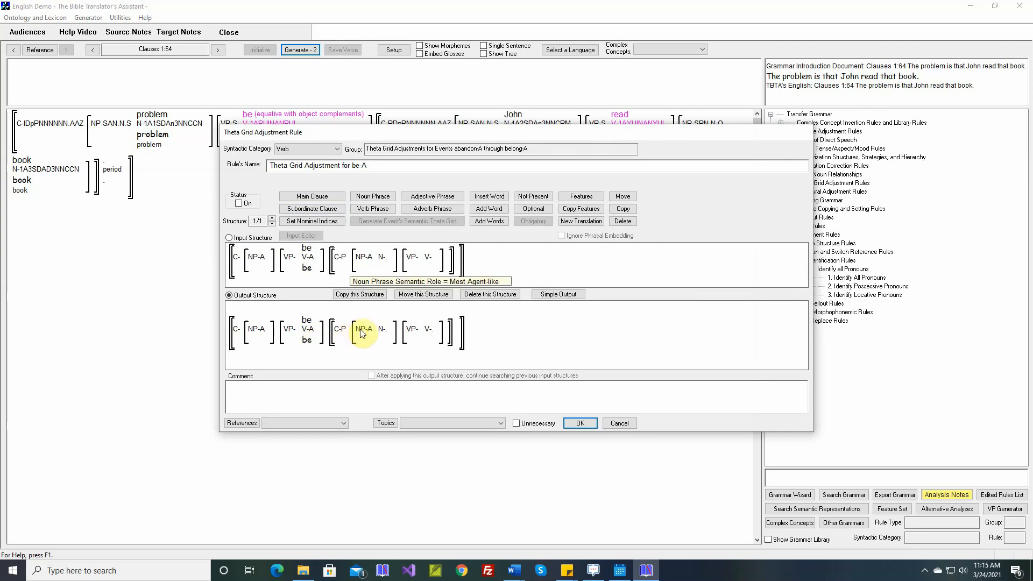
left_click(554, 295)
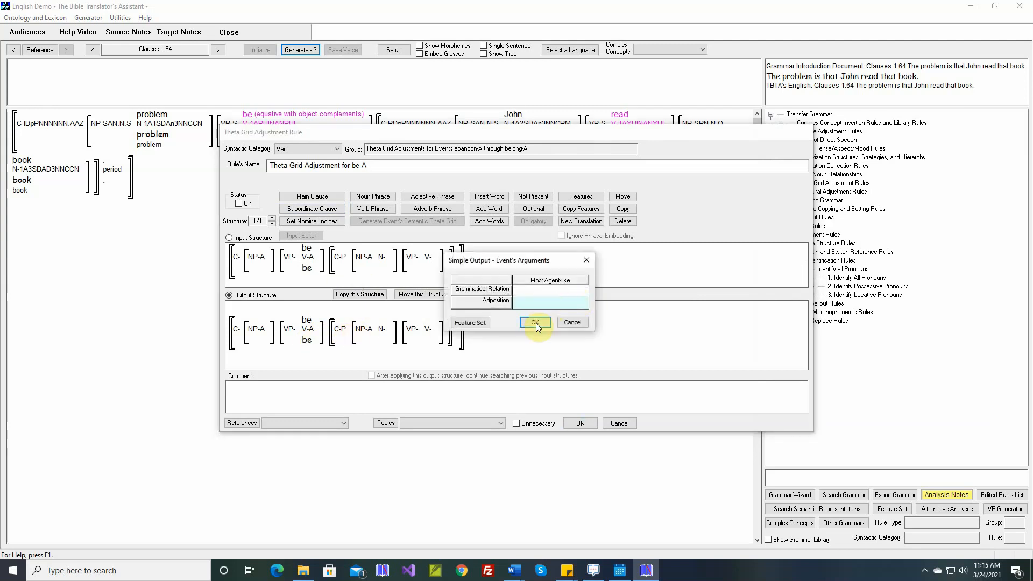
left_click(535, 323)
left_click(386, 297)
type("t")
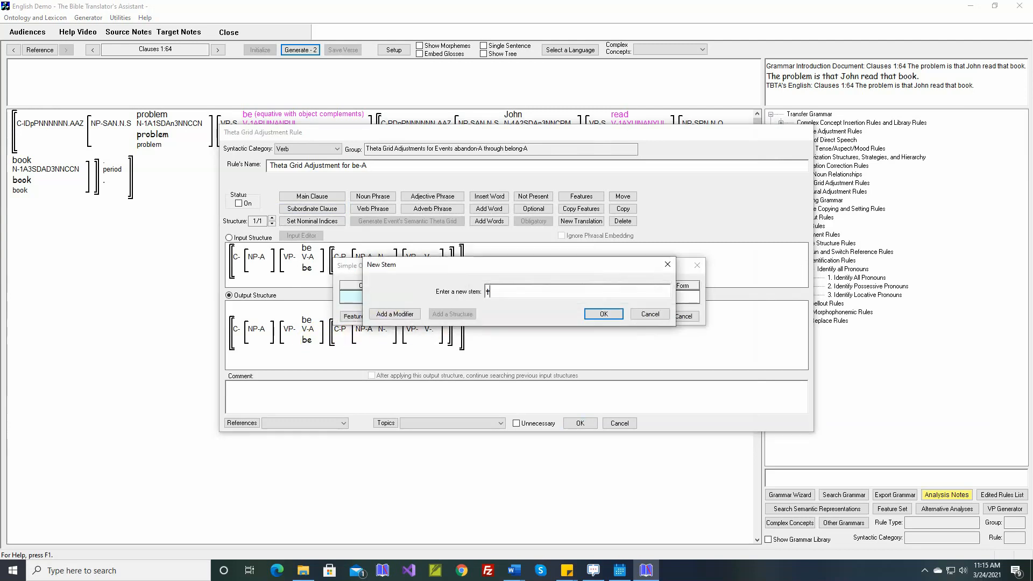
type("hat")
key("Return")
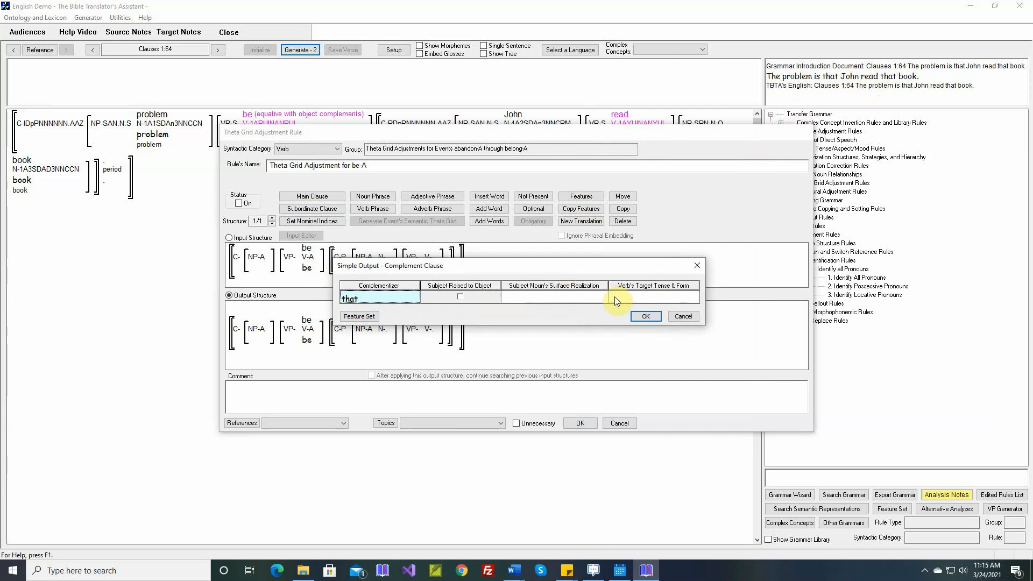
left_click(646, 316)
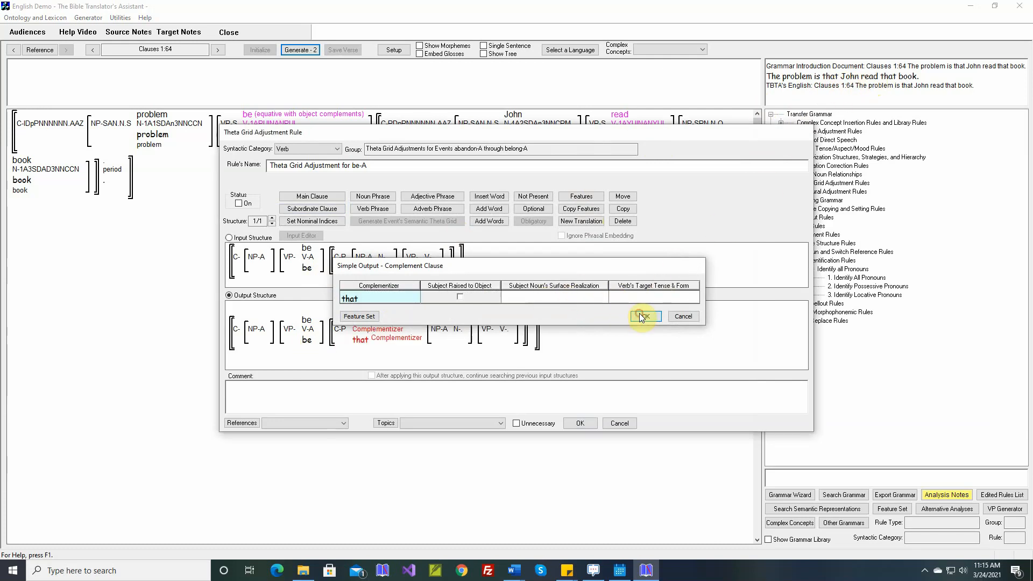
Step: Insert the comment from the selected Word document, switch the rule on, save it and generate the verse
right_click(555, 393)
left_click(597, 402)
left_click(240, 204)
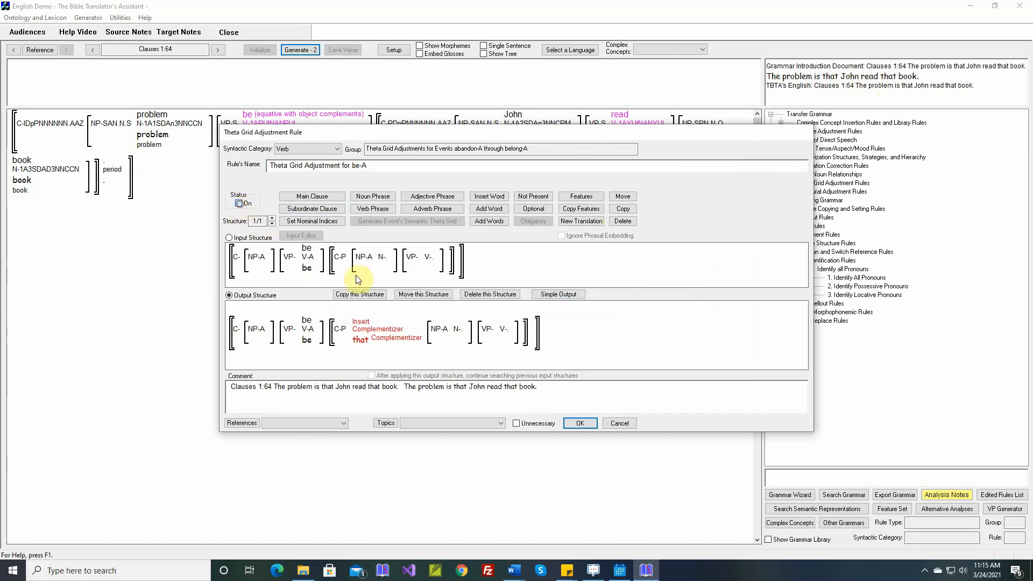
left_click(580, 424)
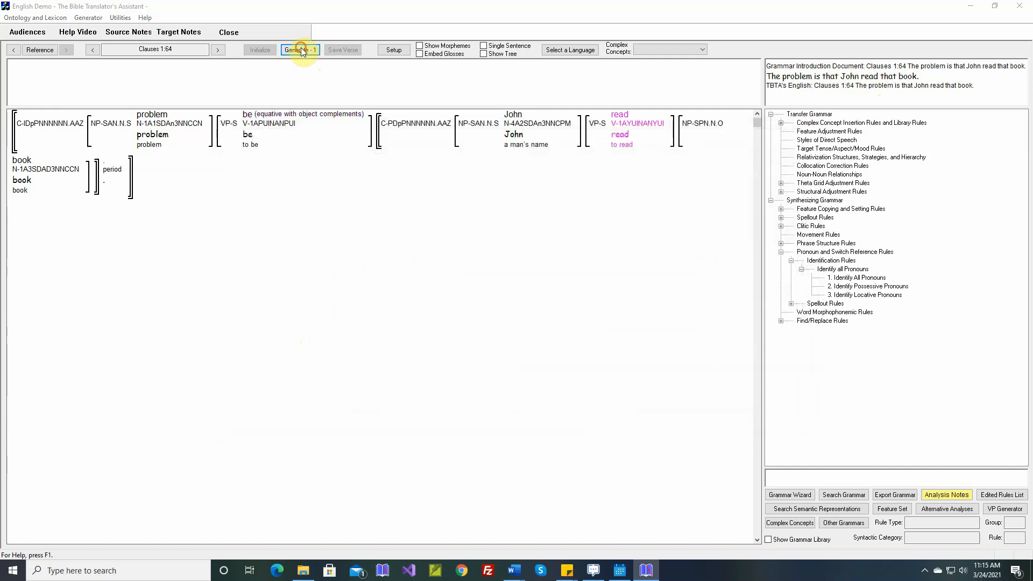
left_click(300, 49)
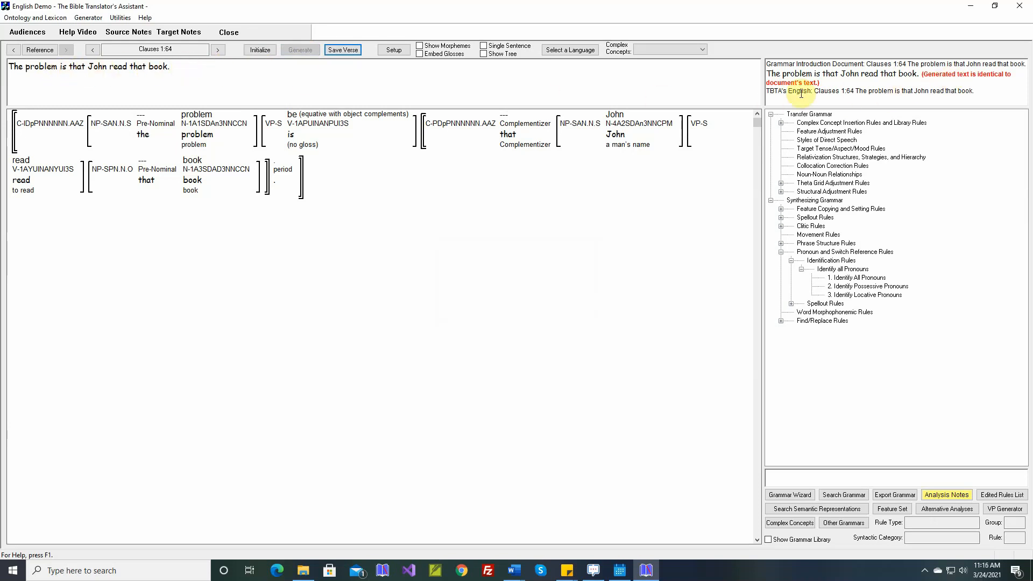
Step: Save the verse for Clauses 1:64 and advance to Clauses 1:65
left_click(343, 49)
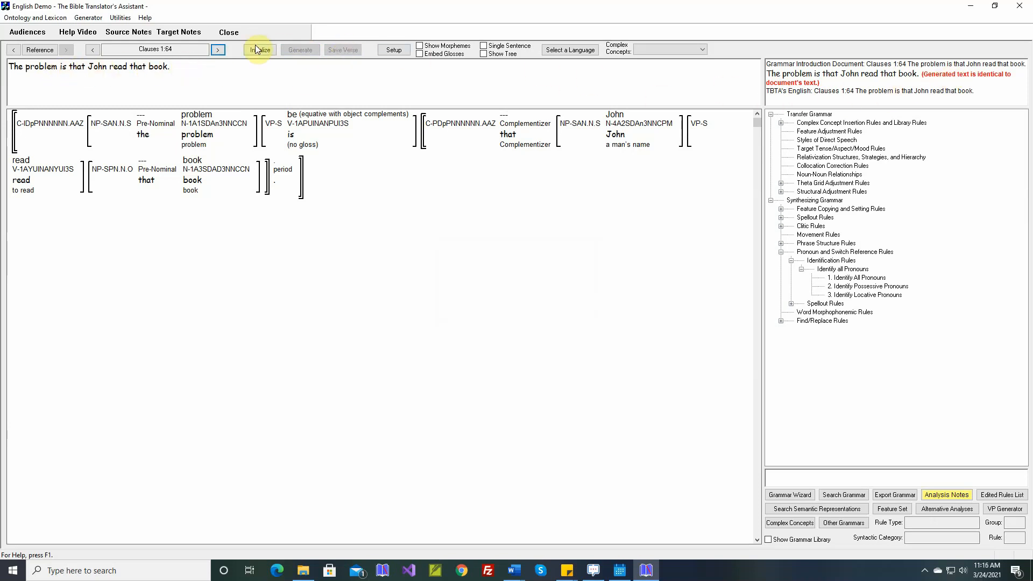
left_click(218, 50)
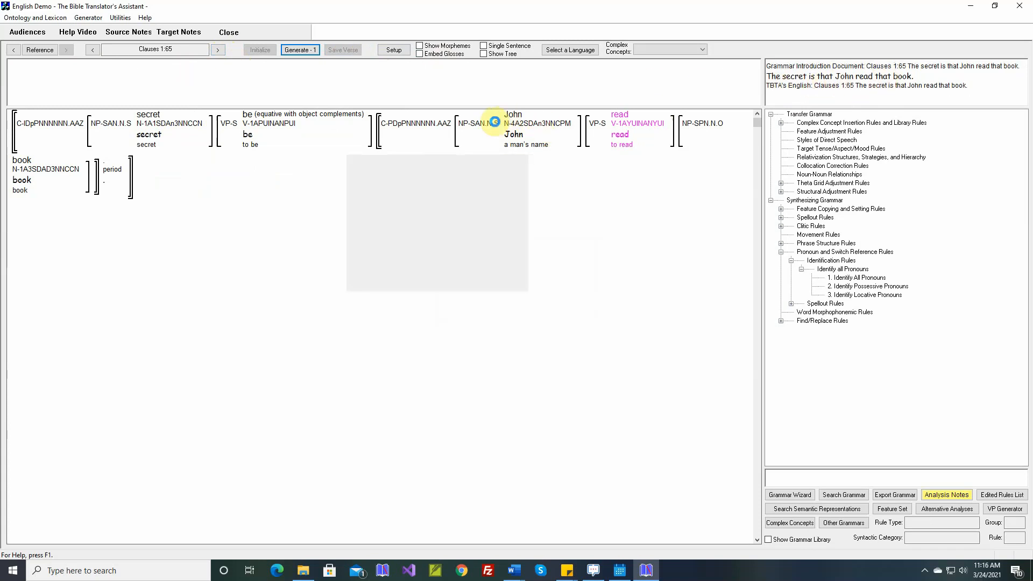
Step: Generate the English text for Clauses 1:65 and save the verse
mouse_move(375, 121)
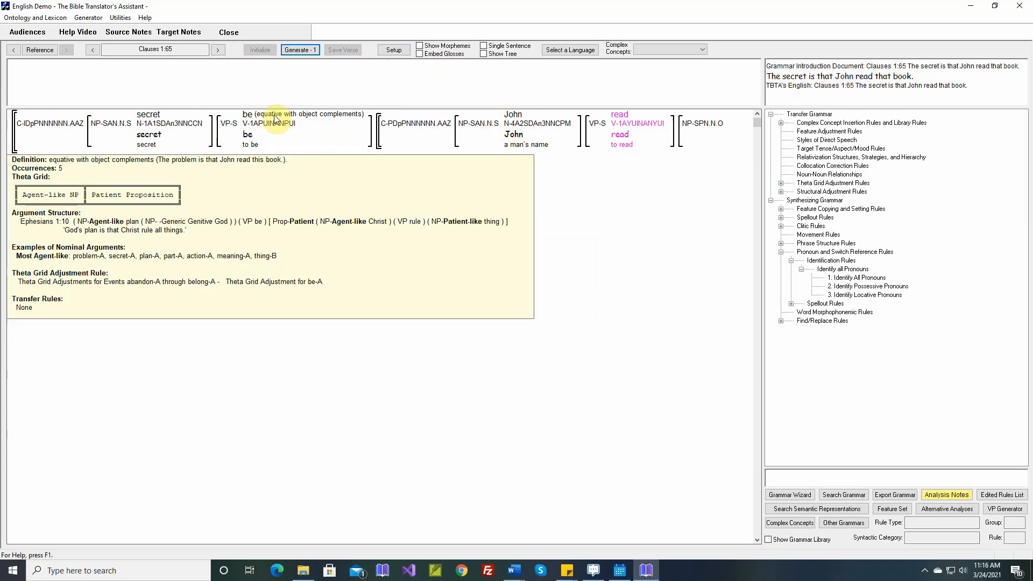
mouse_move(265, 120)
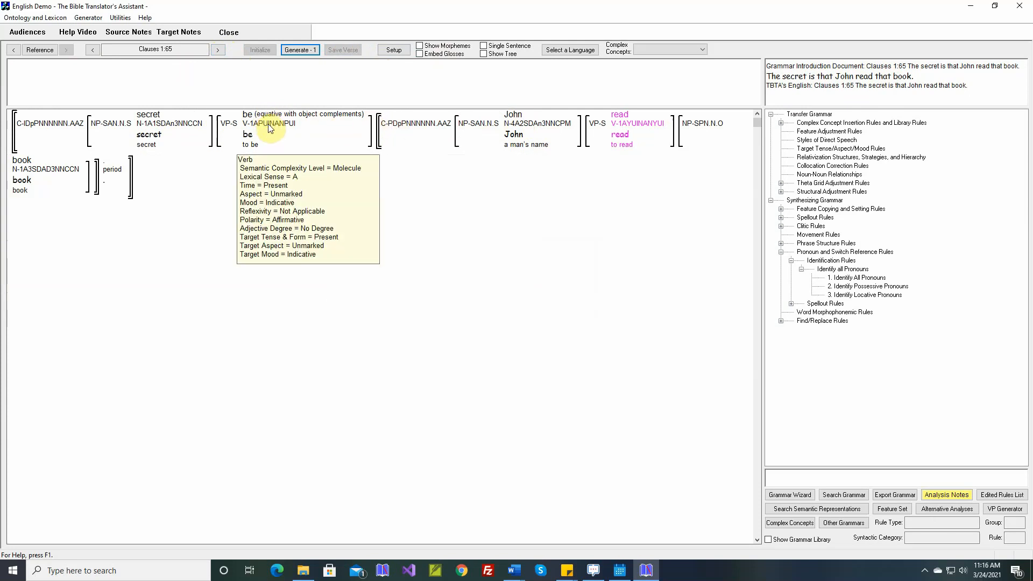
left_click(305, 50)
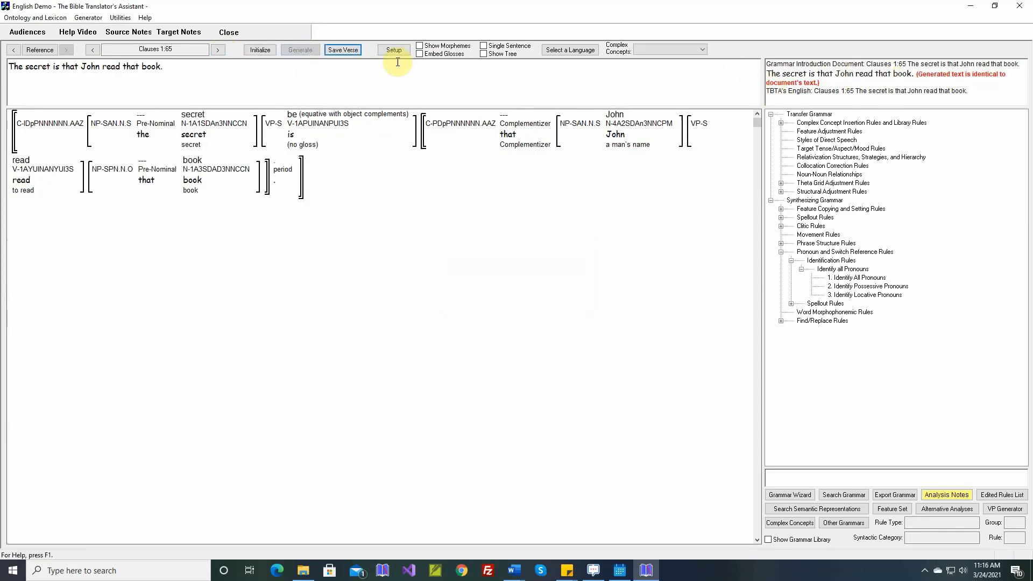
left_click(351, 52)
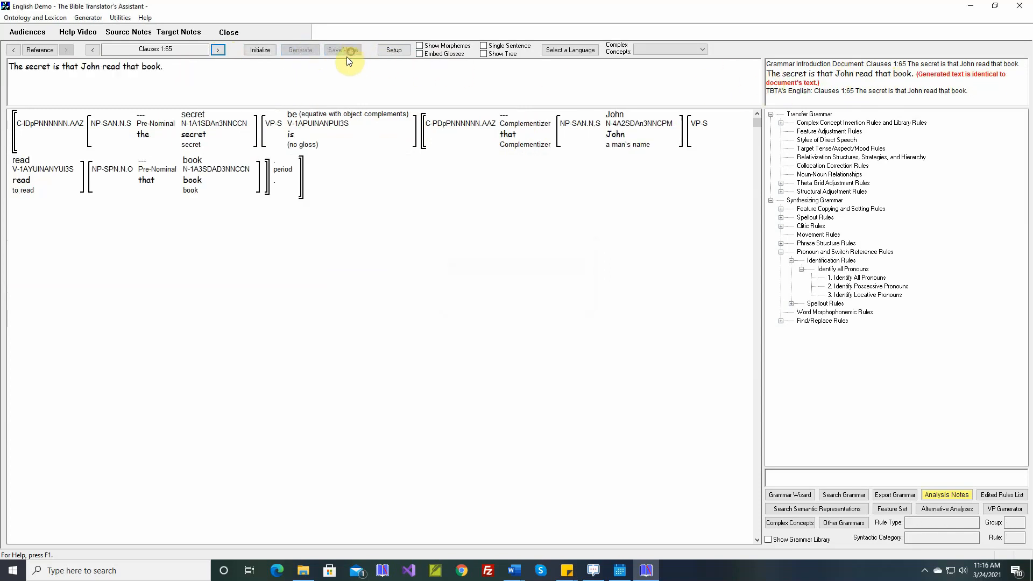
Step: Advance to Clauses 1:66 and inspect the features of the embedded adverbial clause
left_click(218, 49)
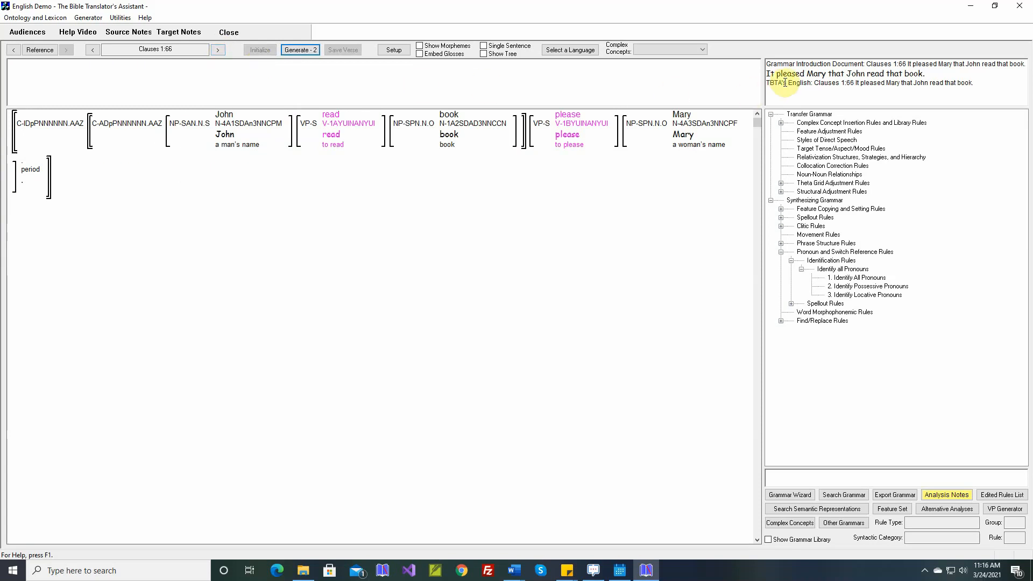
key("Return")
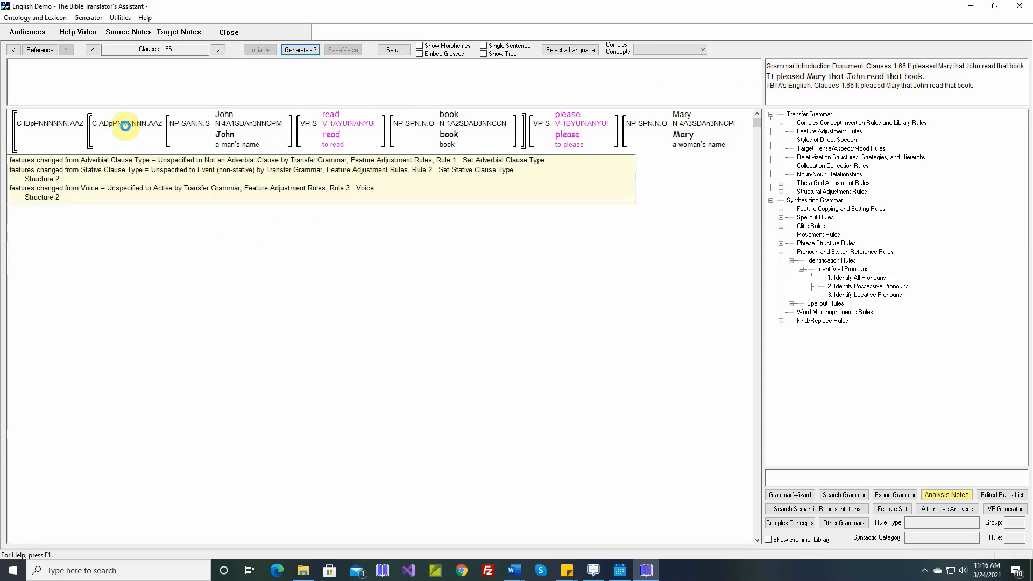
left_click(126, 125)
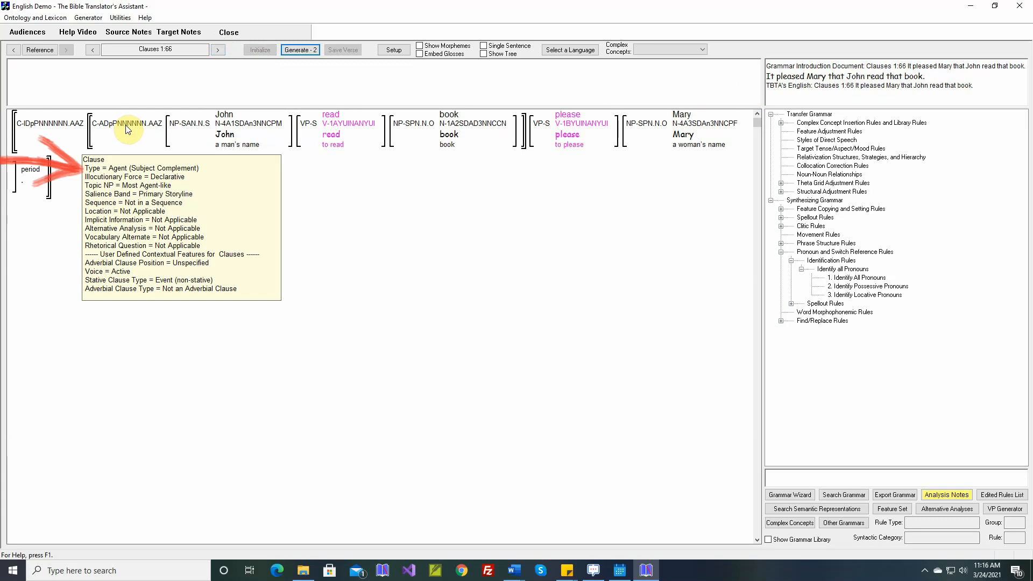